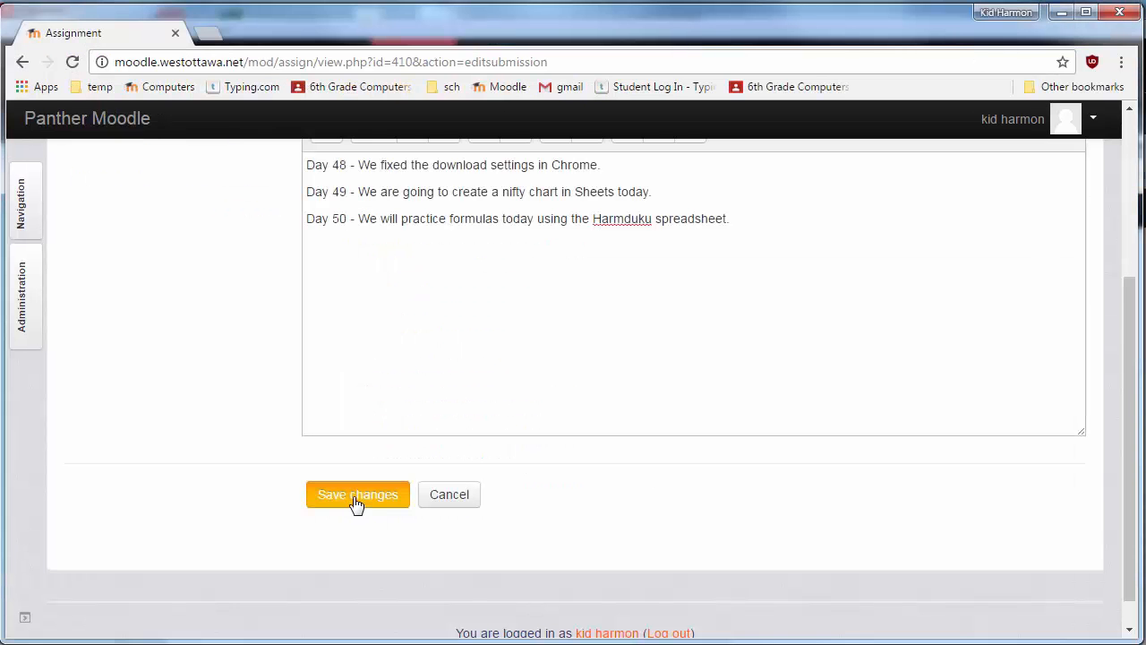
Step: Save the Day 50 entry in the 2nd 9 weeks journal and check the submission status page
{"action": "left_click", "coordinate": [355, 500]}
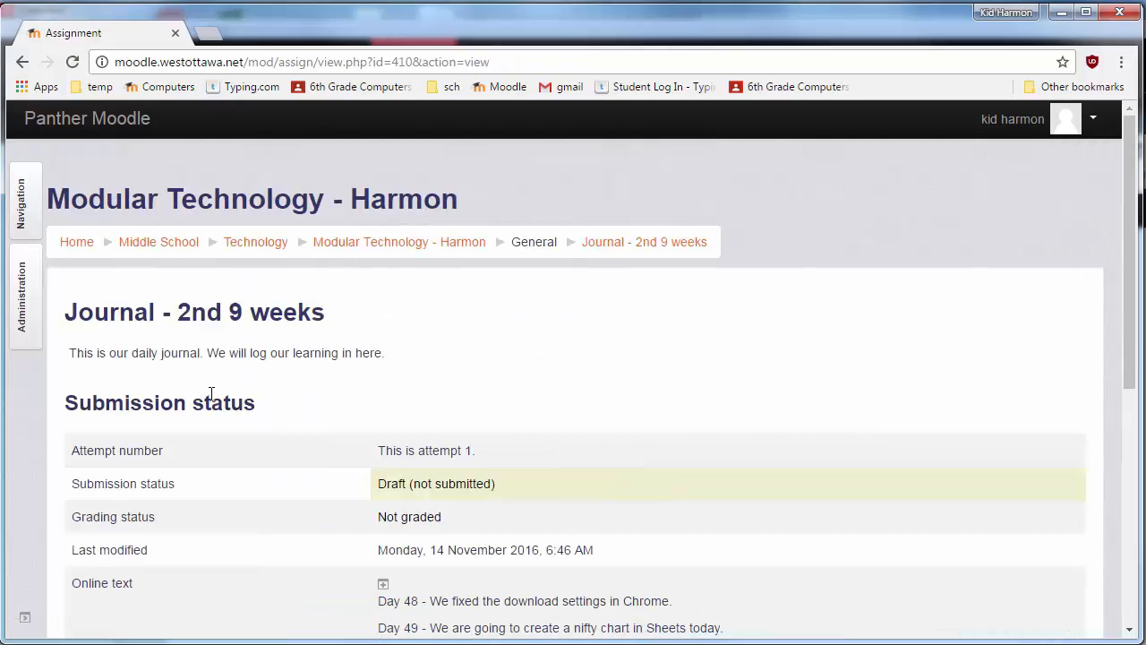
{"action": "scroll", "coordinate": [211, 393], "scroll_direction": "down", "scroll_amount": 2}
{"action": "scroll", "coordinate": [212, 410], "scroll_direction": "up", "scroll_amount": 2}
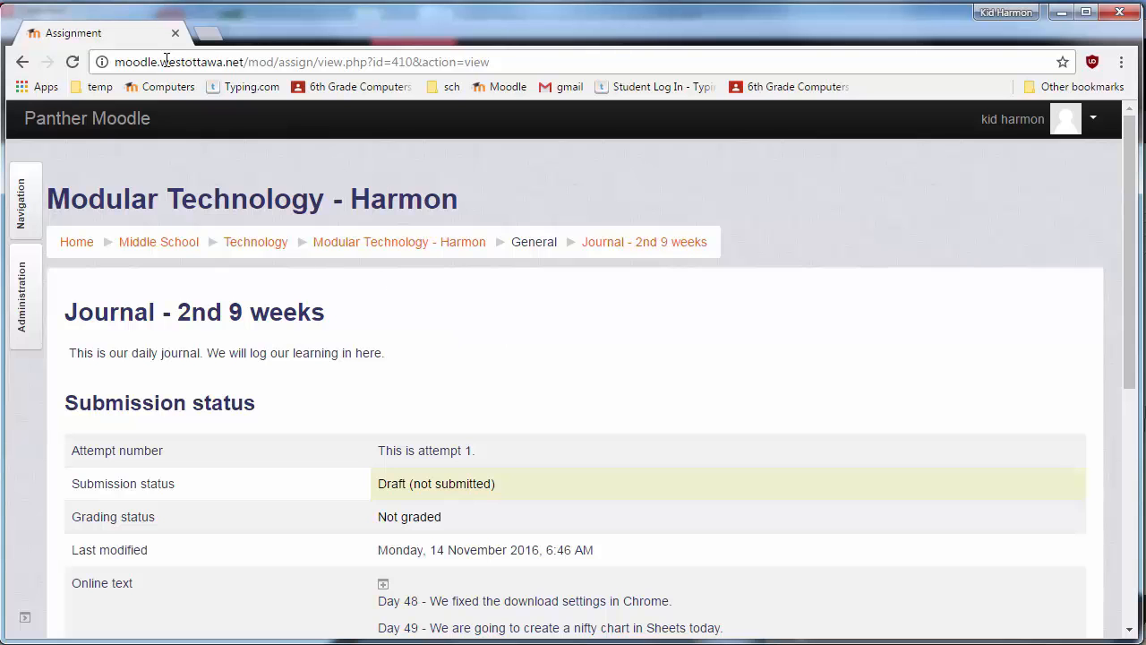
Step: Open the Mod Tech 2nd class in a new tab and open the Harmduku - ModTech MS sheet from its Harmduku assignment
{"action": "left_click", "coordinate": [207, 34]}
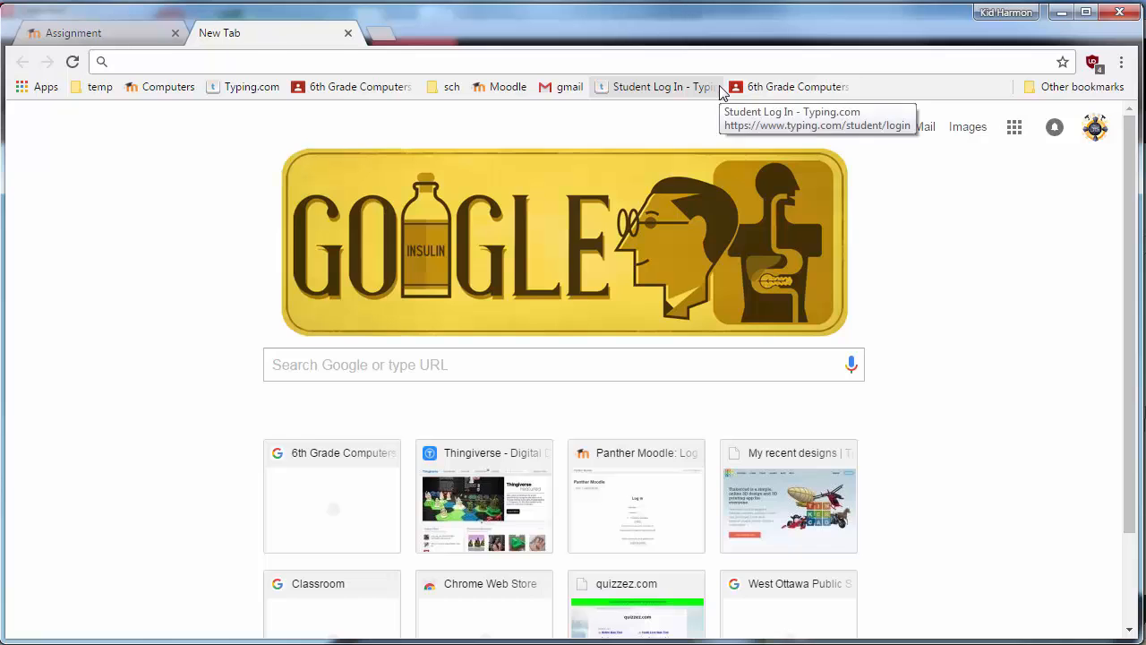
{"action": "left_click", "coordinate": [752, 87]}
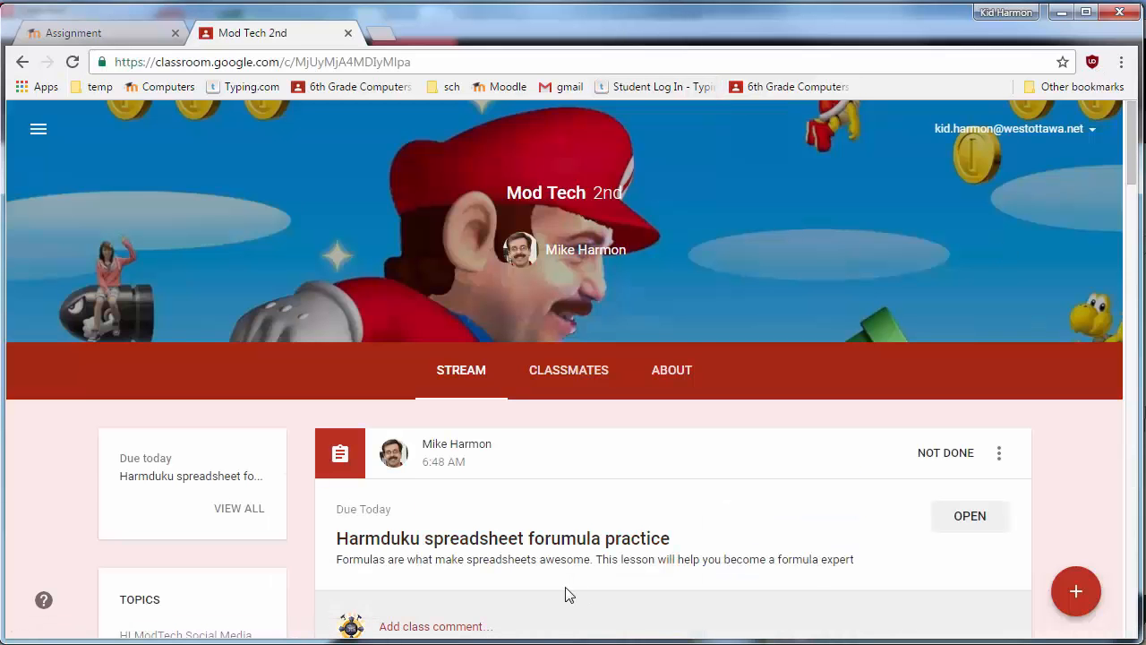
{"action": "scroll", "coordinate": [588, 519], "scroll_direction": "down", "scroll_amount": 1}
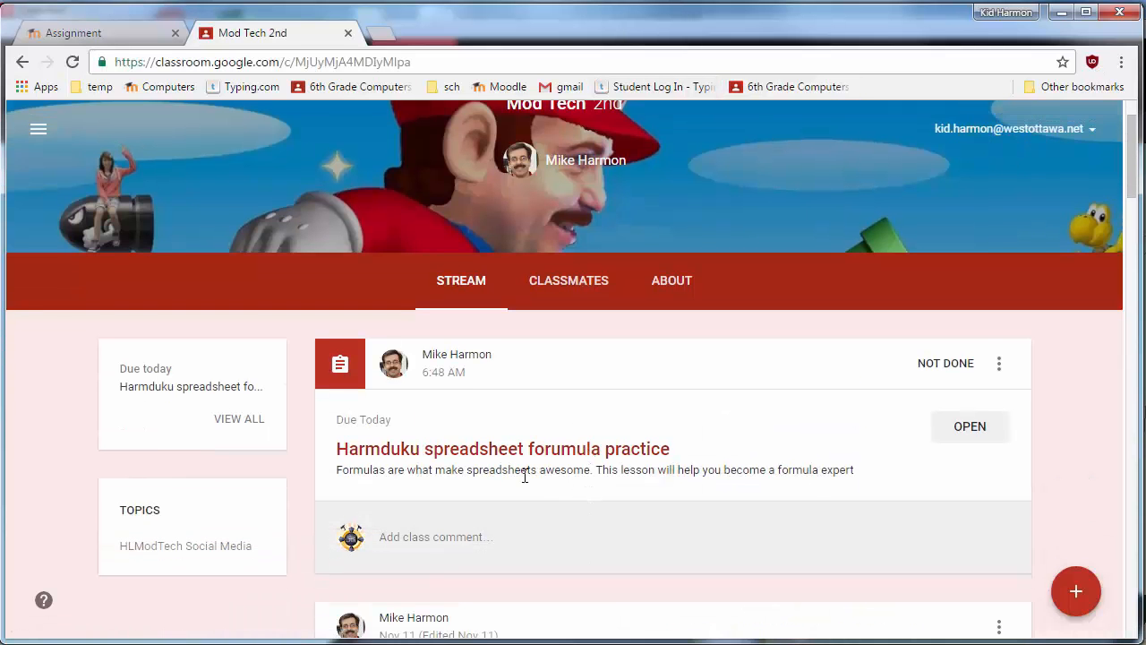
{"action": "left_click", "coordinate": [415, 449]}
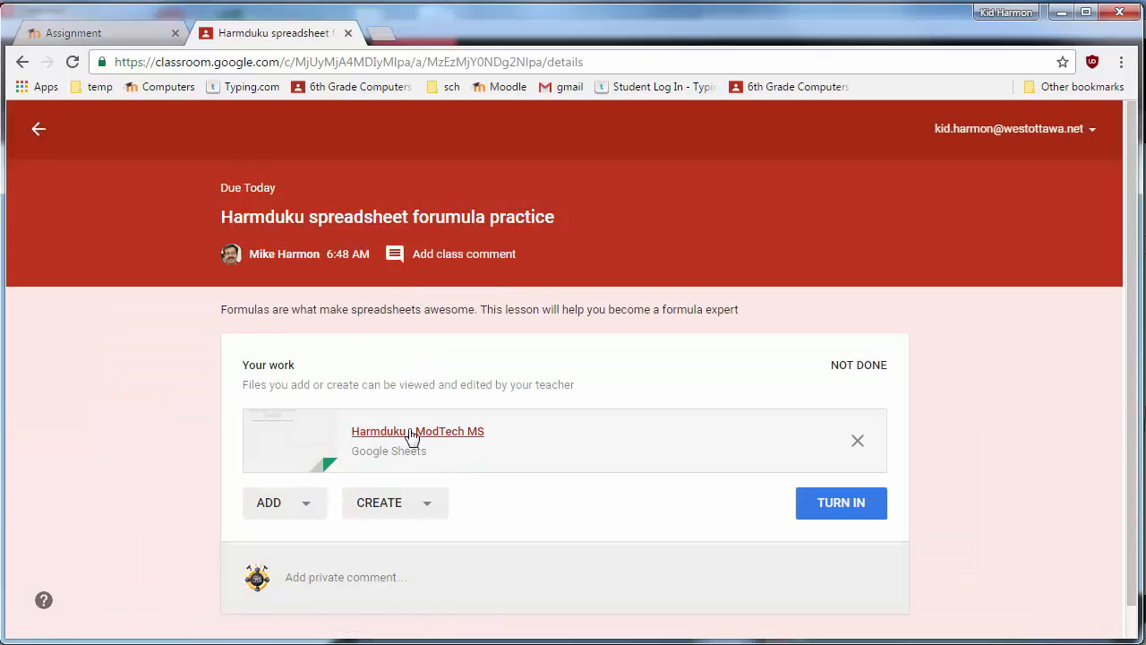
{"action": "left_click", "coordinate": [424, 433]}
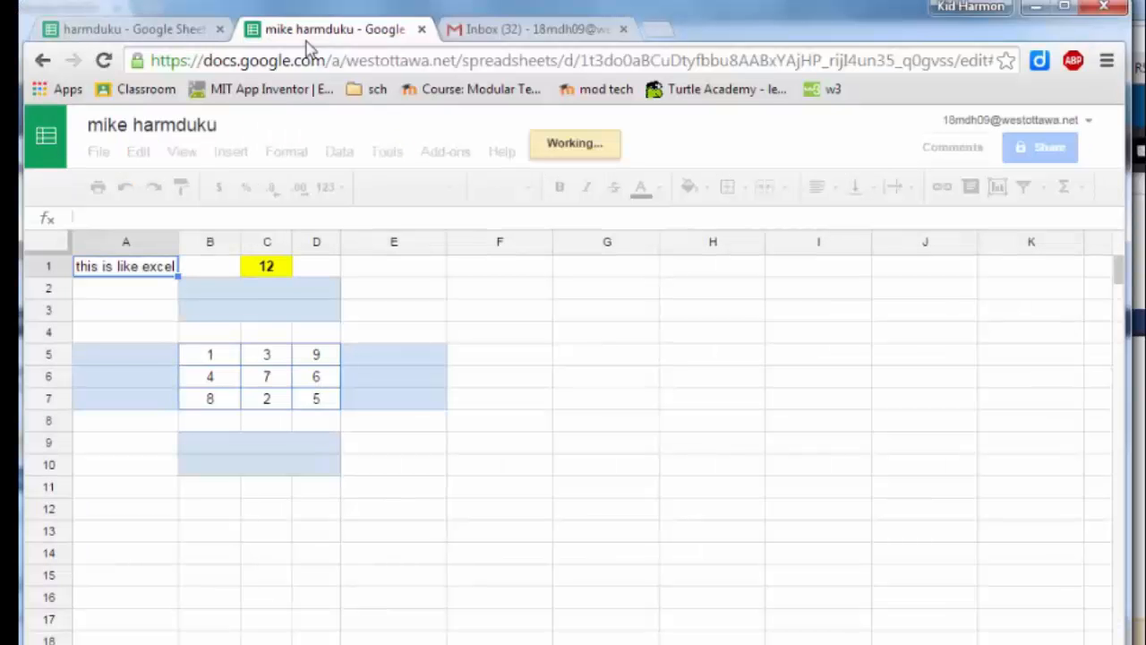
Step: Close the view-only harmduku original and set the target number in cell C1 of the editable copy to 13
{"action": "left_click", "coordinate": [175, 34]}
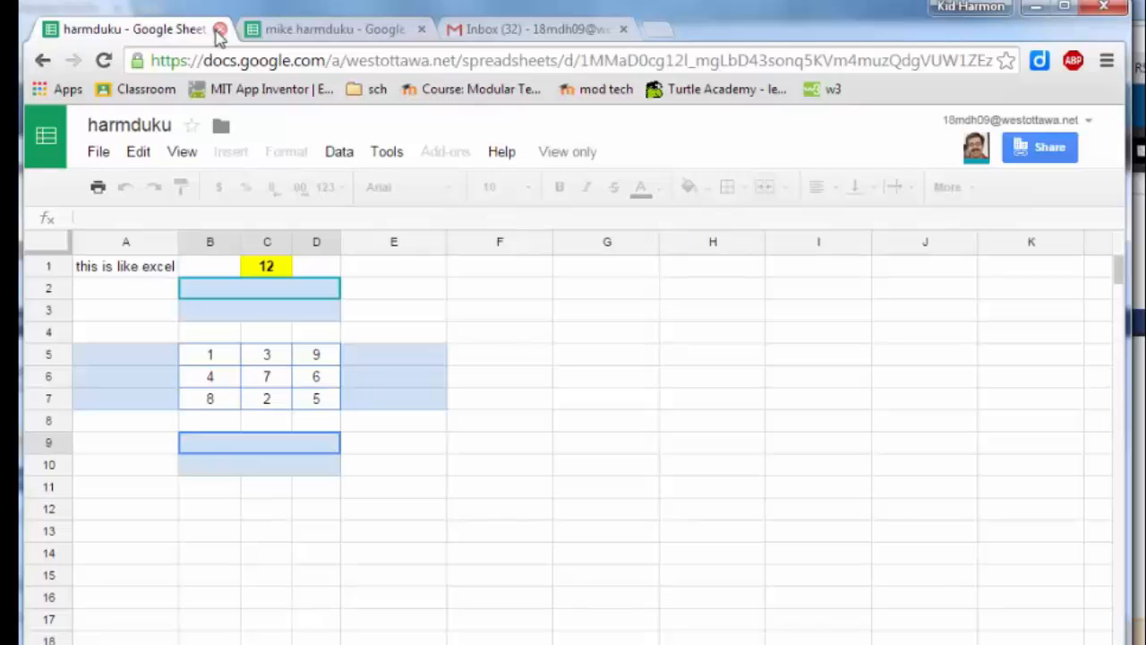
{"action": "left_click", "coordinate": [219, 28]}
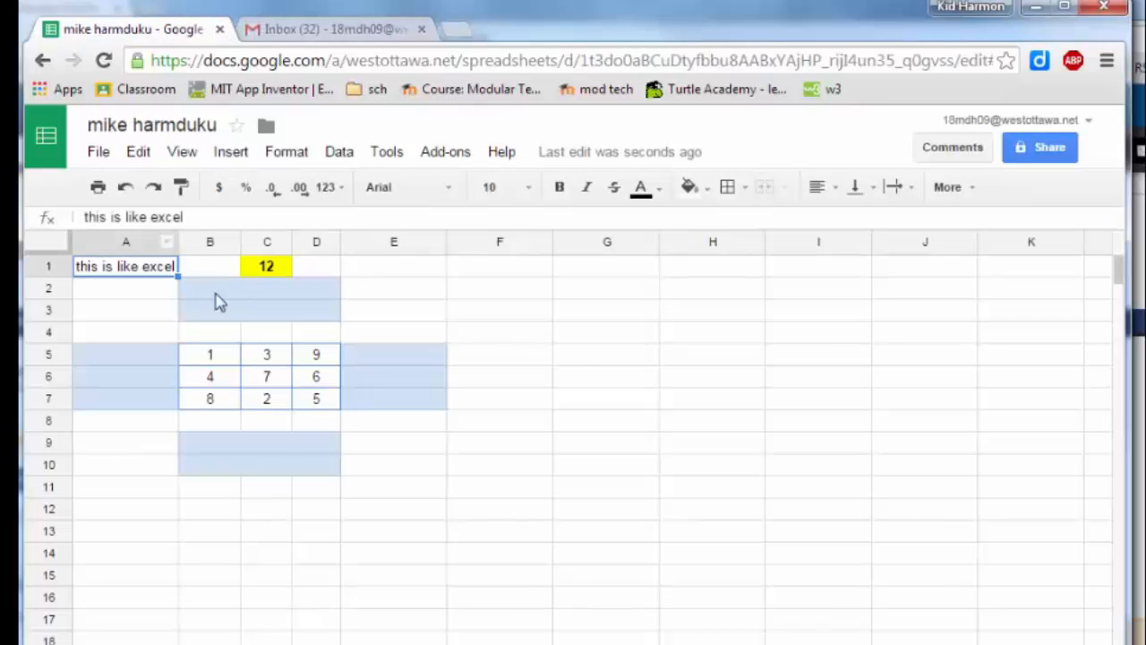
{"action": "left_click", "coordinate": [266, 269]}
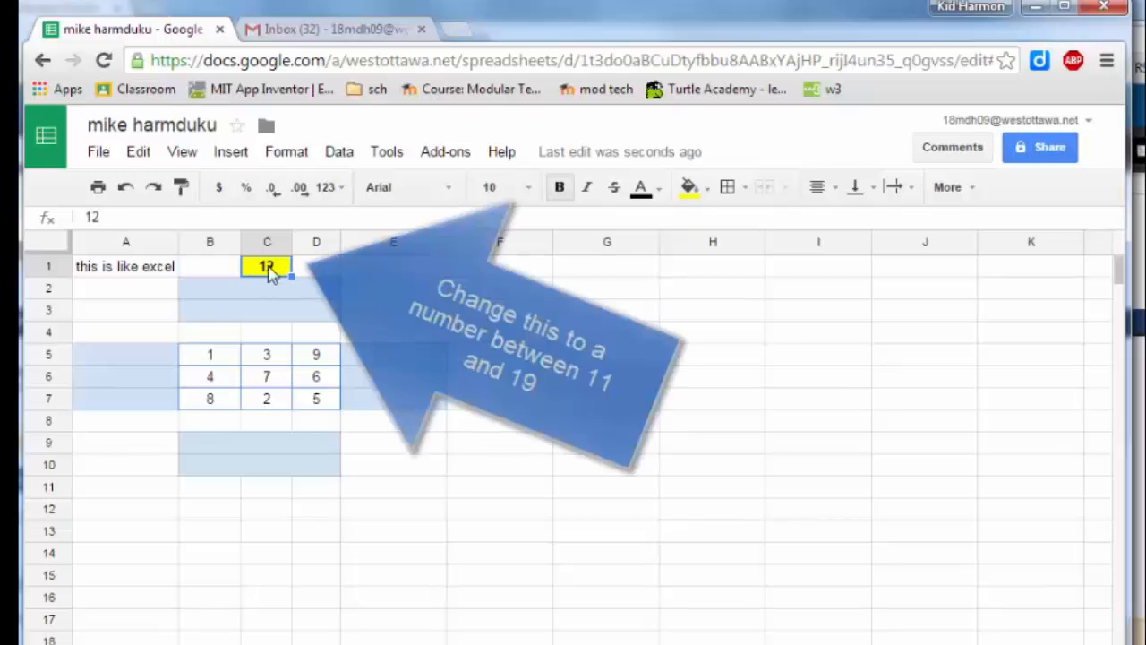
{"action": "left_click", "coordinate": [263, 294]}
{"action": "left_click", "coordinate": [278, 272]}
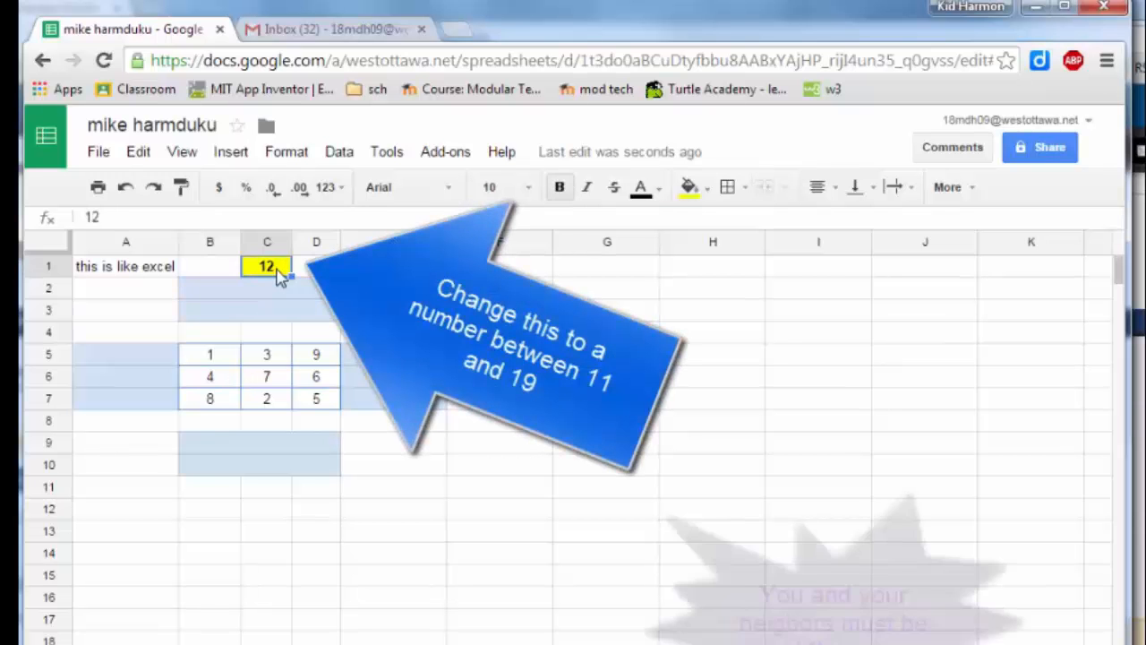
{"action": "type", "text": "13"}
{"action": "key", "text": "Return"}
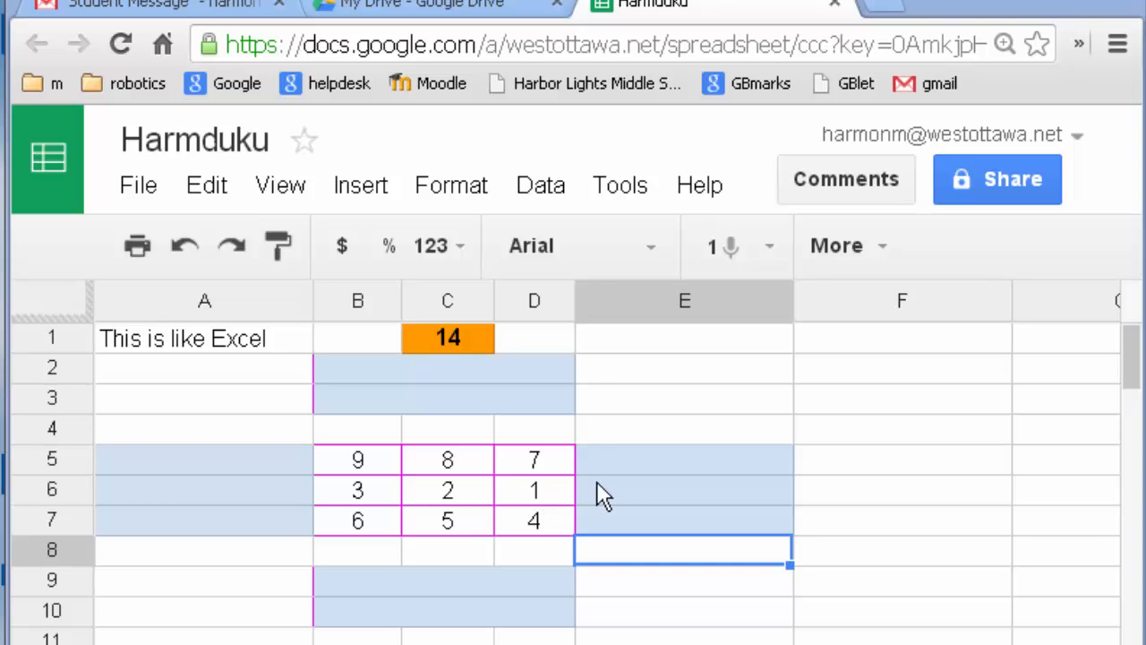
{"action": "left_click", "coordinate": [661, 458]}
{"action": "left_click", "coordinate": [676, 492]}
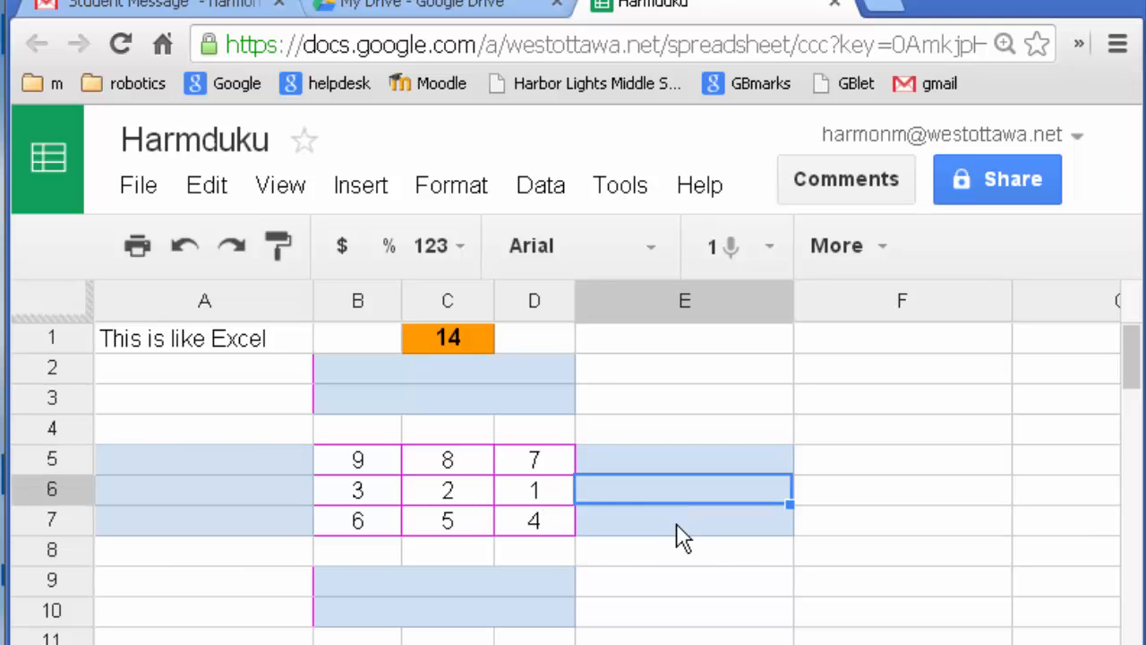
{"action": "left_click", "coordinate": [678, 526]}
{"action": "left_click", "coordinate": [235, 463]}
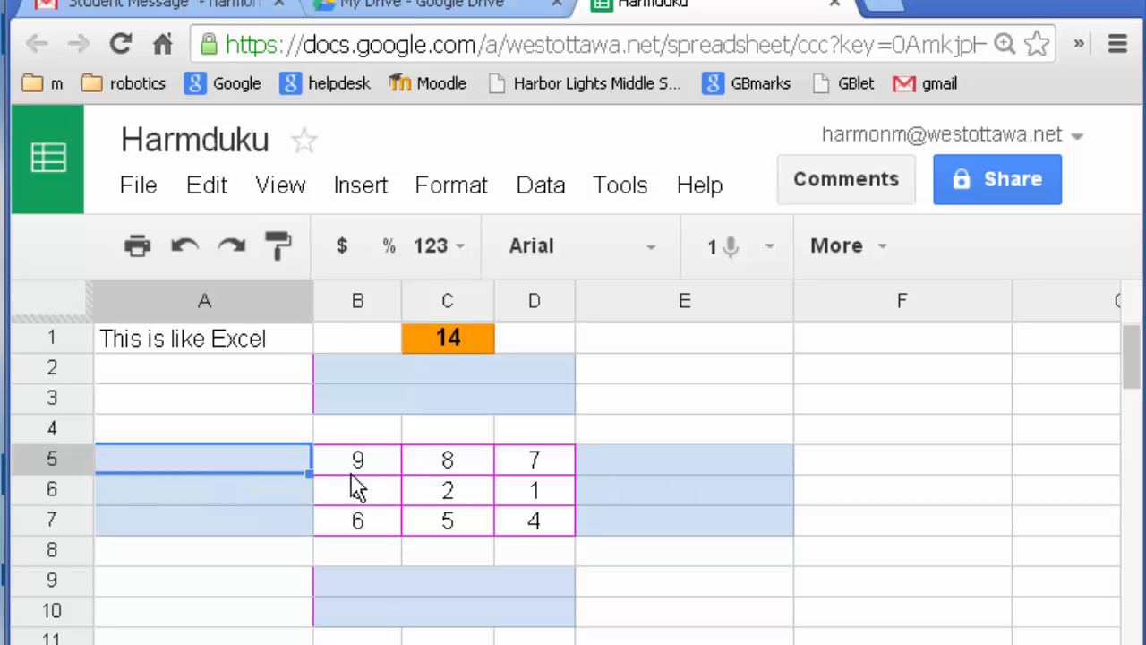
Step: Enter the formula =C6*D5 in the blue cell B2 above the number grid, using cell references
{"action": "left_click", "coordinate": [441, 380]}
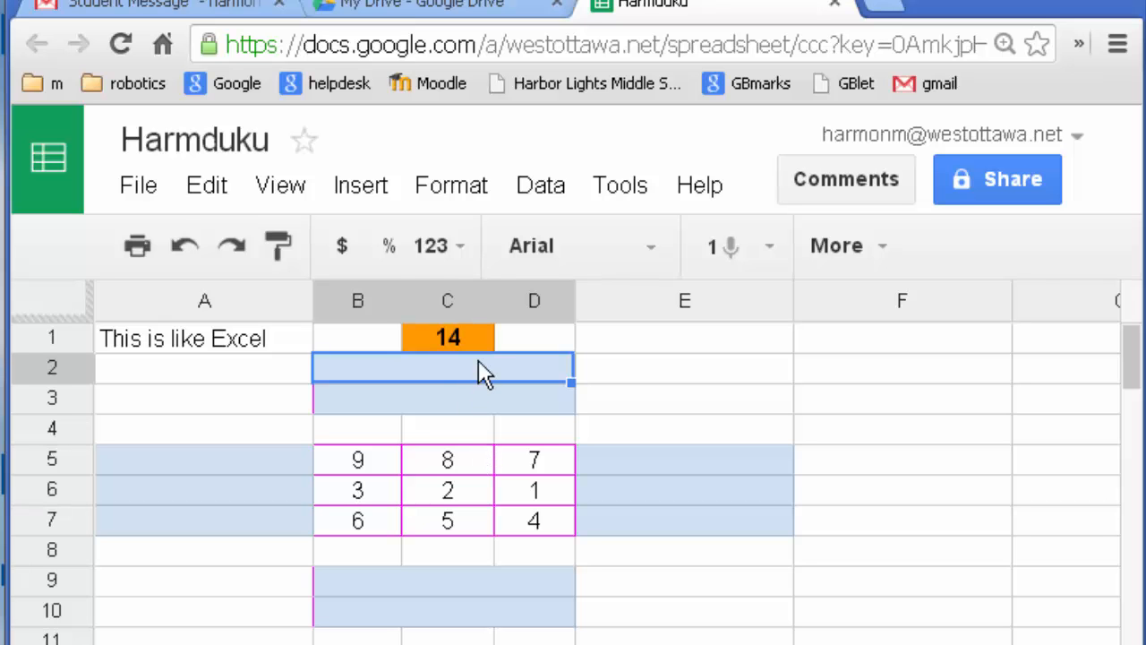
{"action": "type", "text": "="}
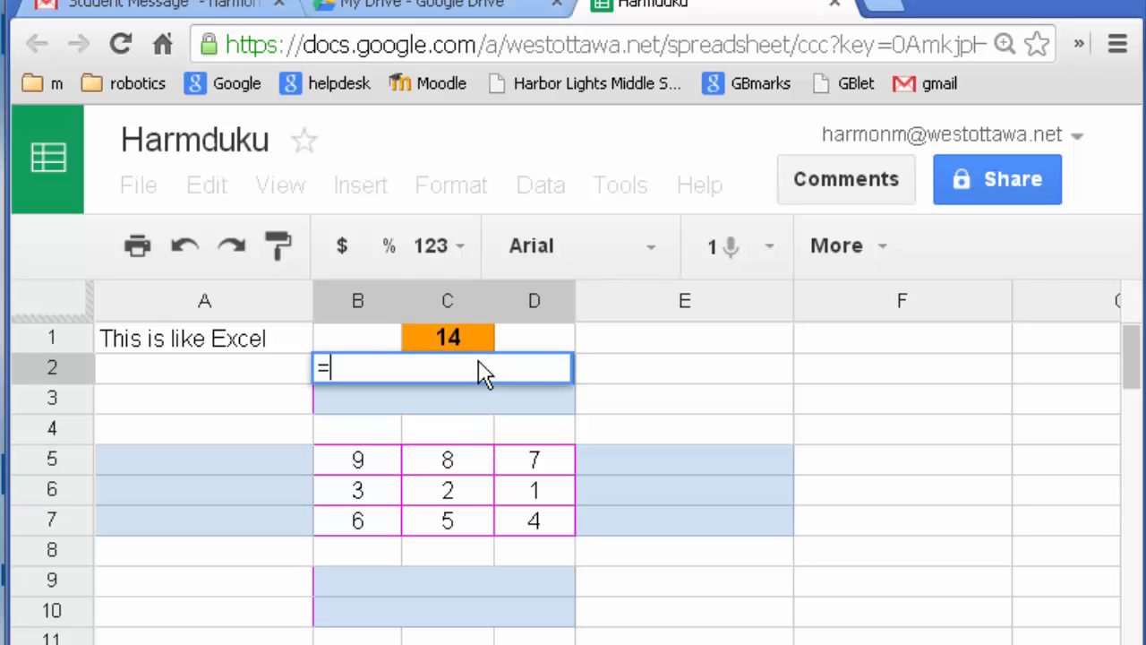
{"action": "left_click", "coordinate": [443, 490]}
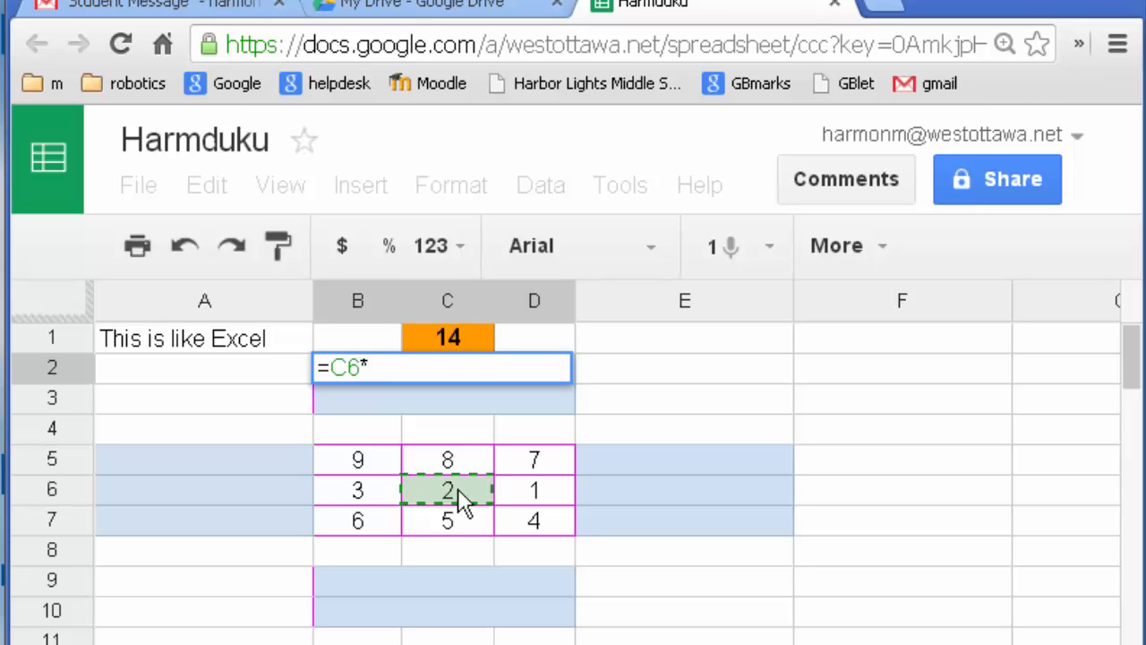
{"action": "left_click", "coordinate": [538, 459]}
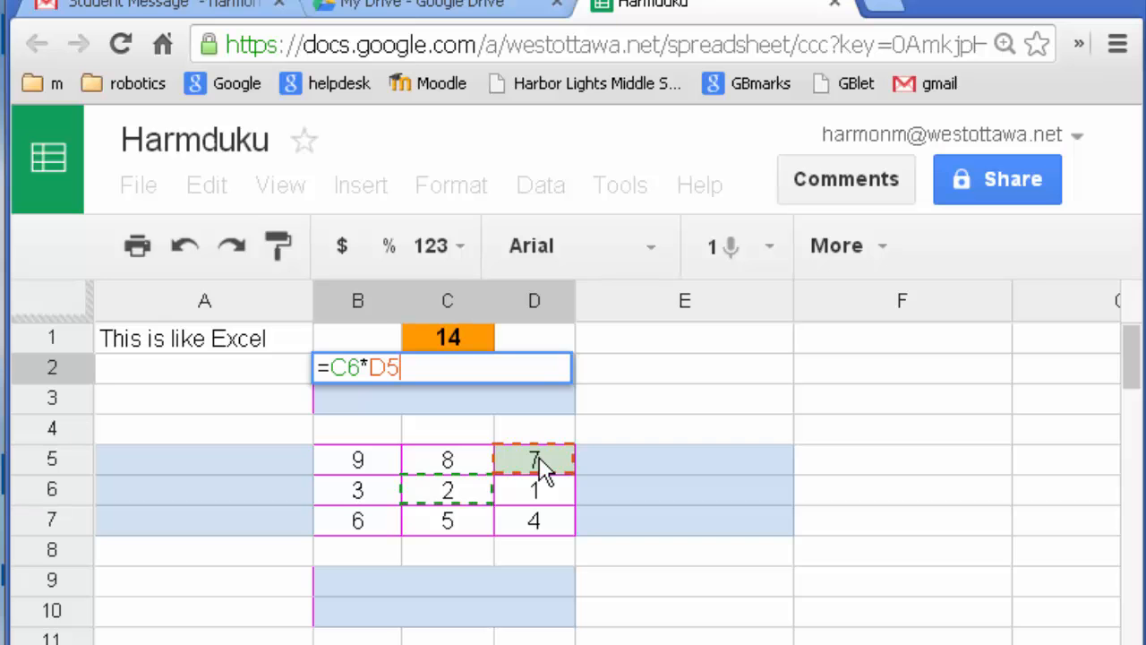
{"action": "key", "text": "Return"}
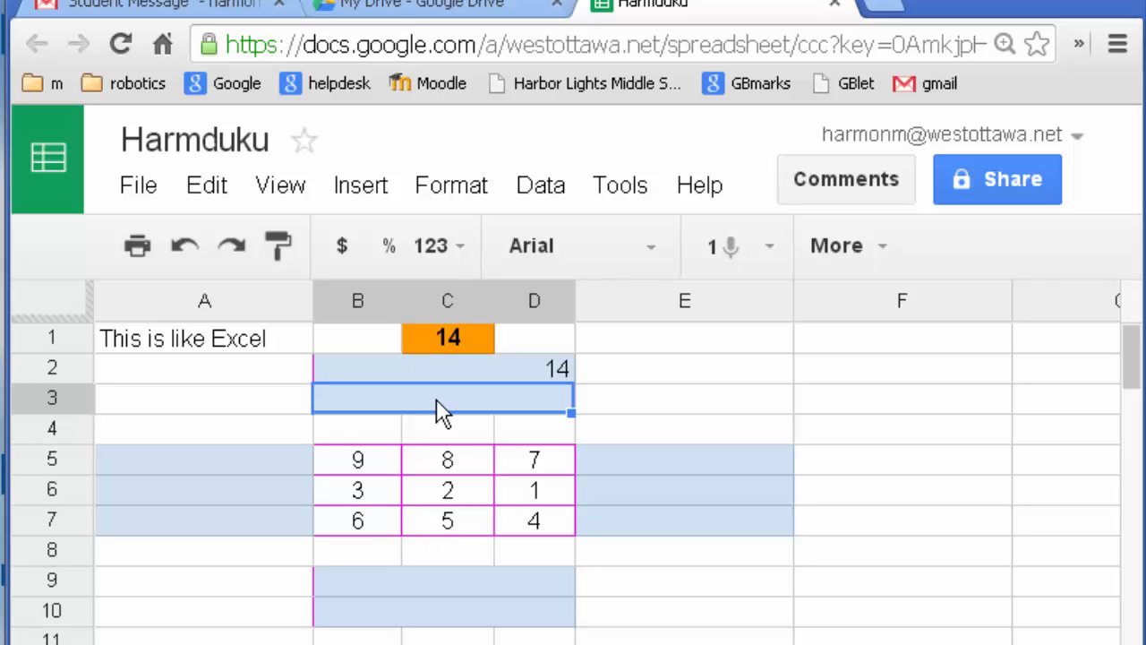
Step: Enter the formula =B6*C7-D6 in the blue cell B3 above the number grid, using cell references
{"action": "type", "text": "="}
{"action": "left_click", "coordinate": [373, 497]}
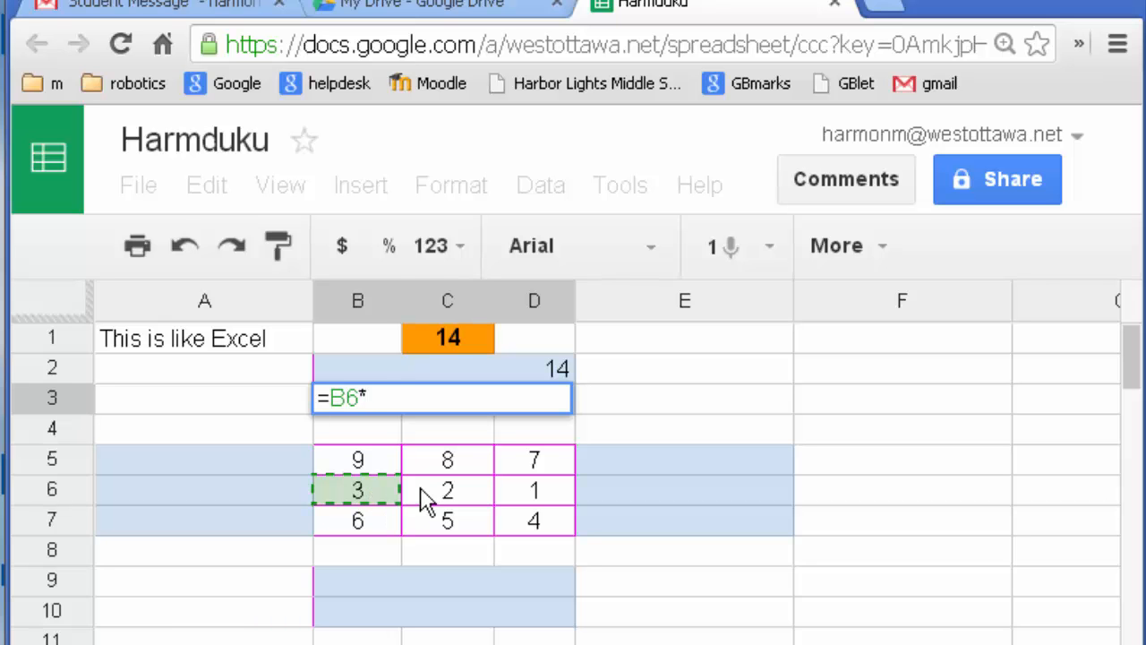
{"action": "left_click", "coordinate": [453, 521]}
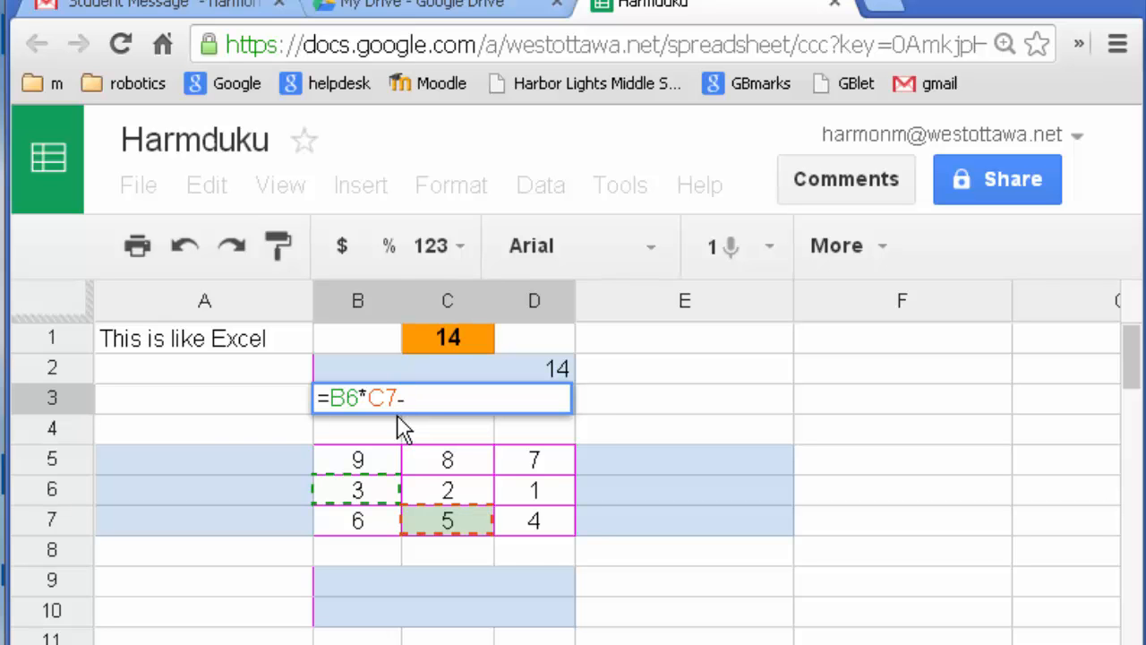
{"action": "type", "text": "-"}
{"action": "left_click", "coordinate": [555, 489]}
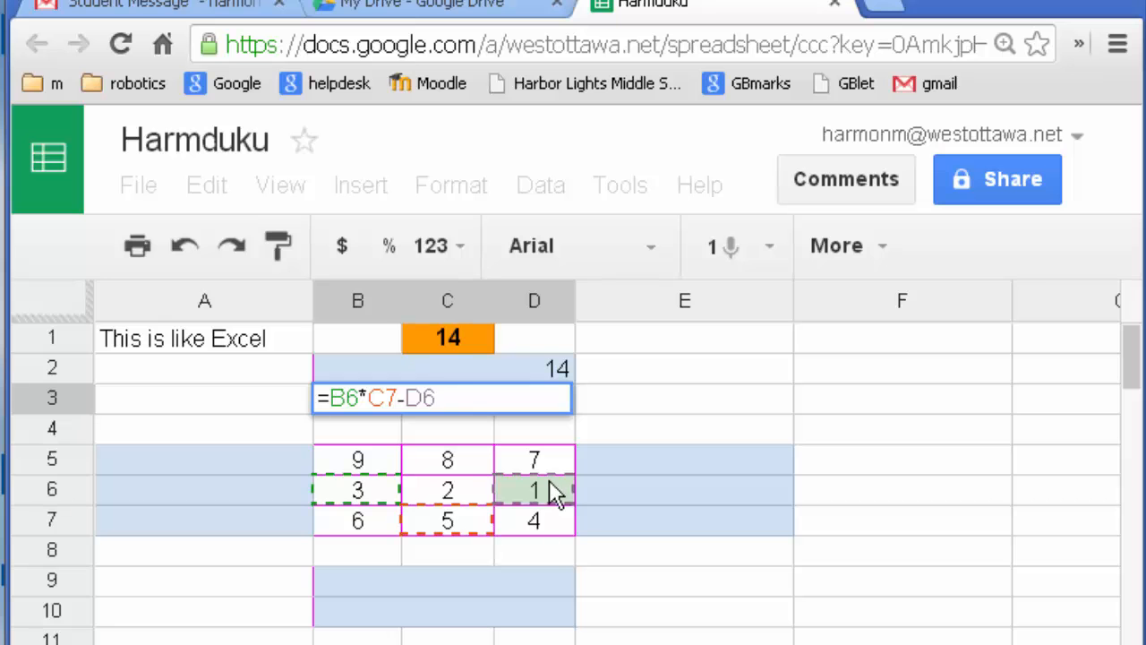
{"action": "key", "text": "Return"}
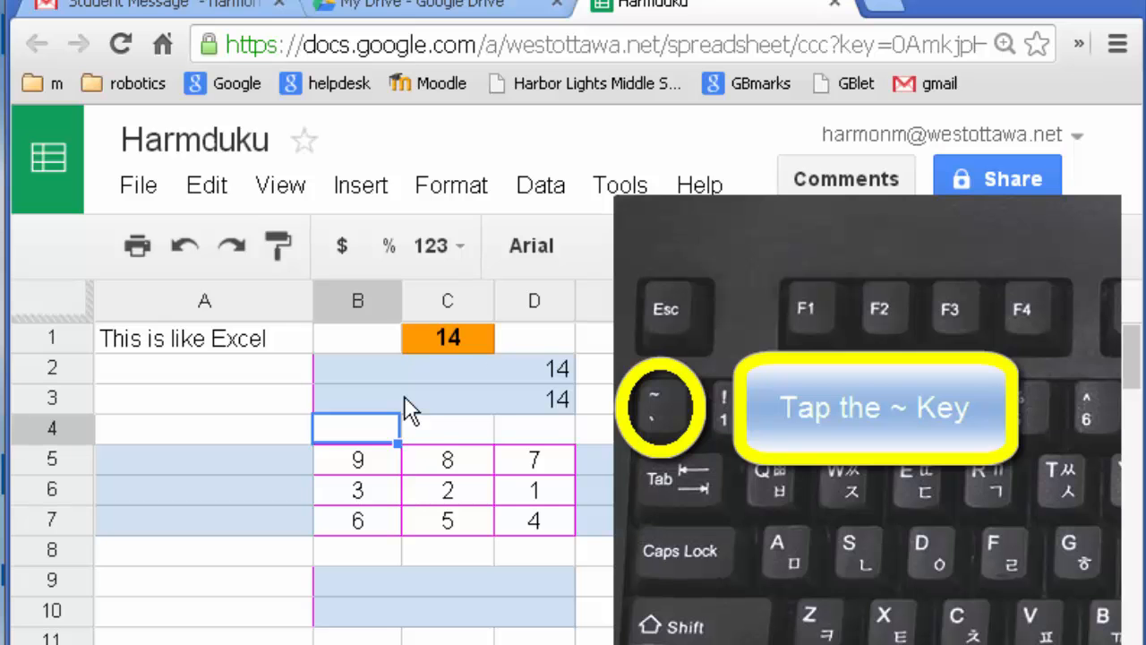
Step: Alternate the sheet between formula view and result view to check the formulas in B2 and B3
{"action": "key", "text": "ctrl+grave"}
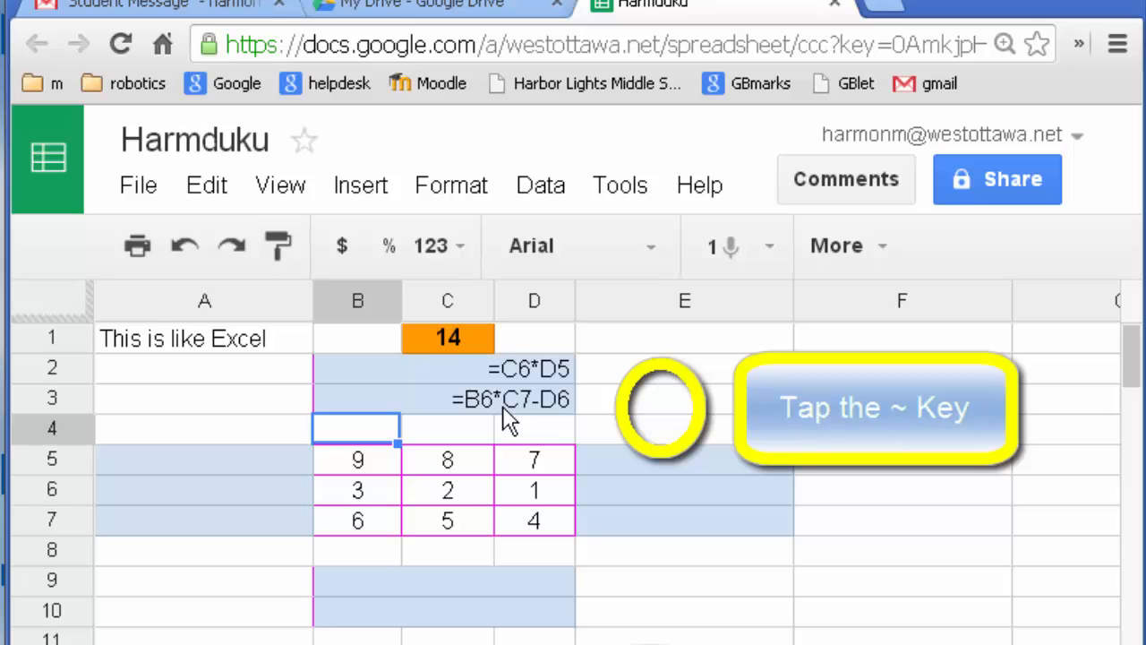
{"action": "key", "text": "ctrl+grave"}
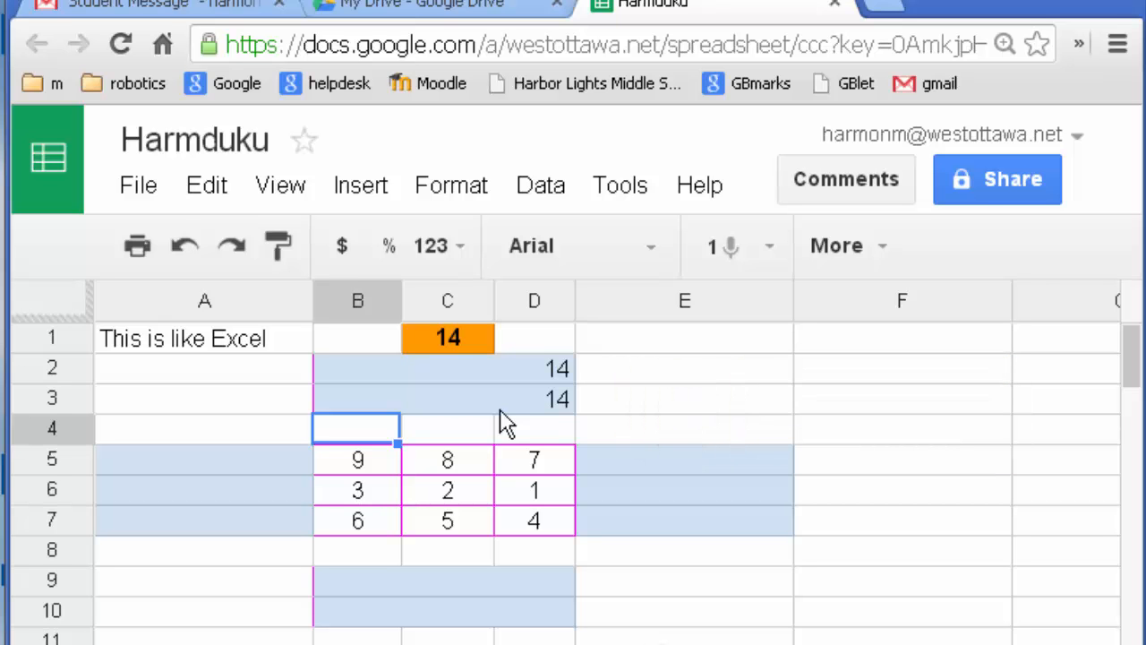
{"action": "key", "text": "ctrl+grave"}
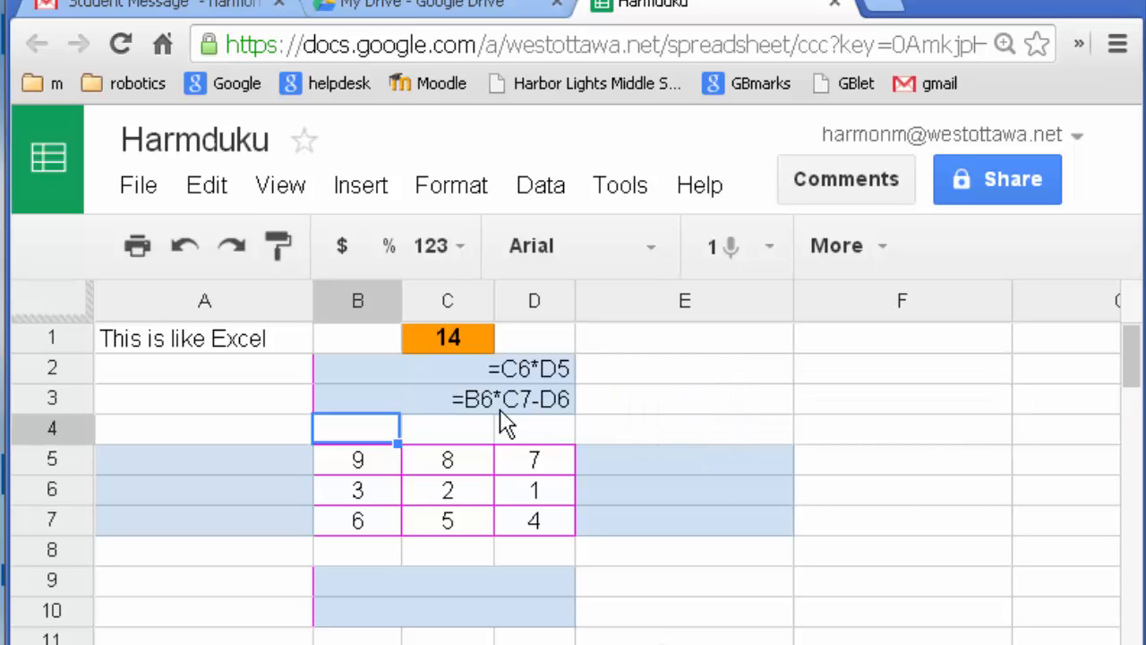
{"action": "key", "text": "ctrl+grave"}
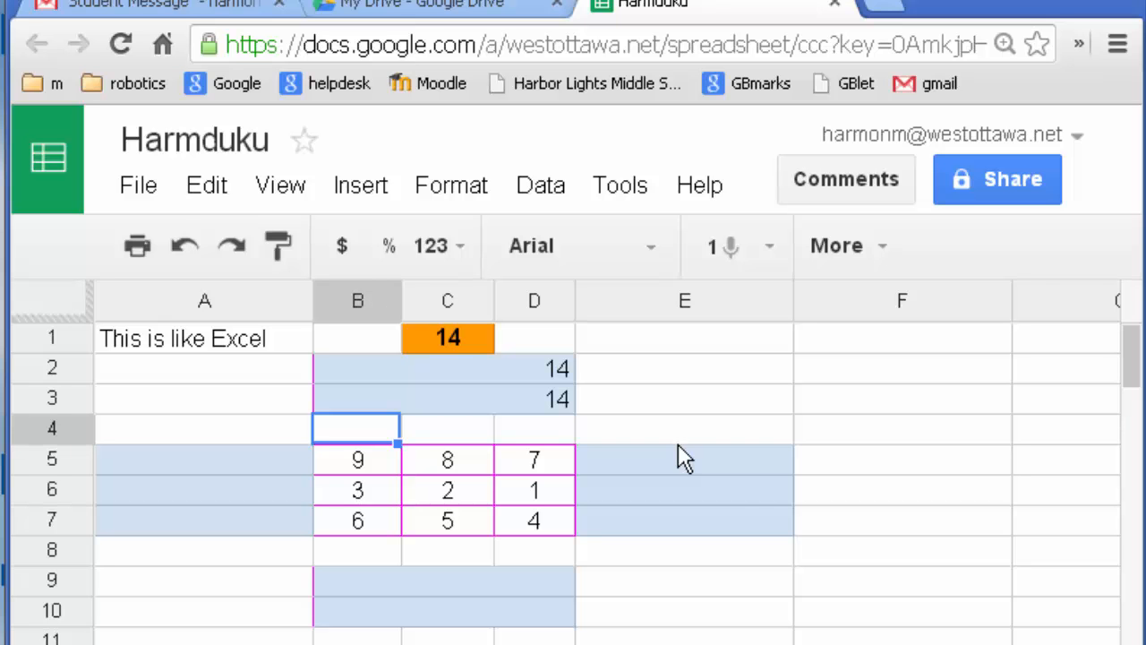
Step: Compare the formulas and results in all the blue cells around the grid, including E5, with the target in C1
{"action": "key", "text": "ctrl+grave"}
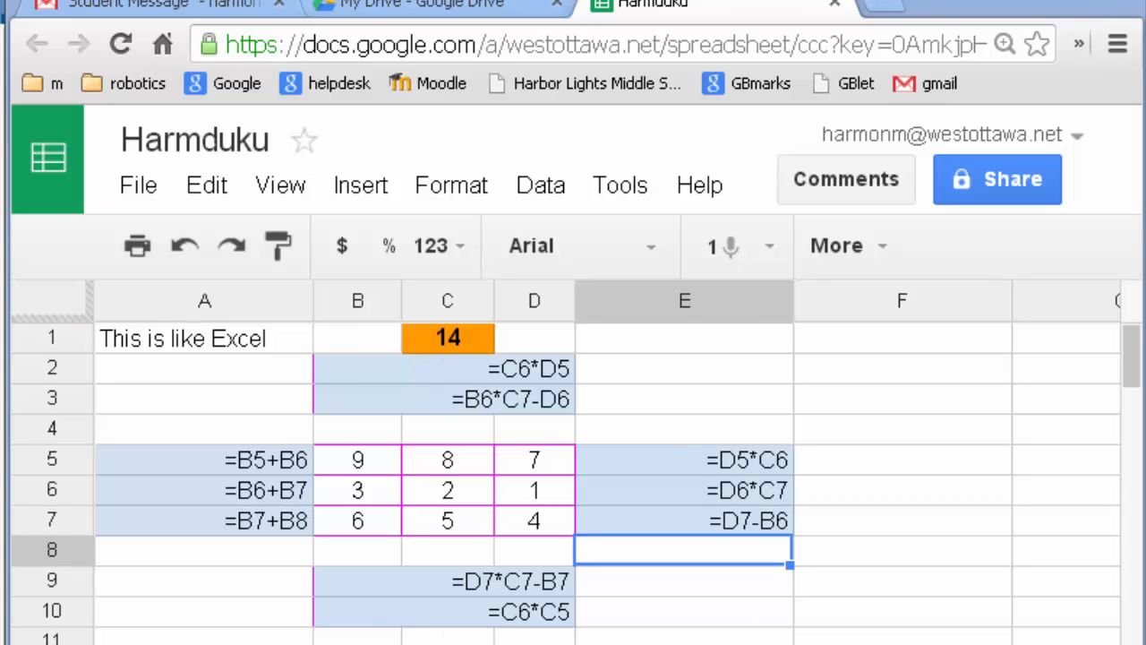
{"action": "key", "text": "alt+Tab"}
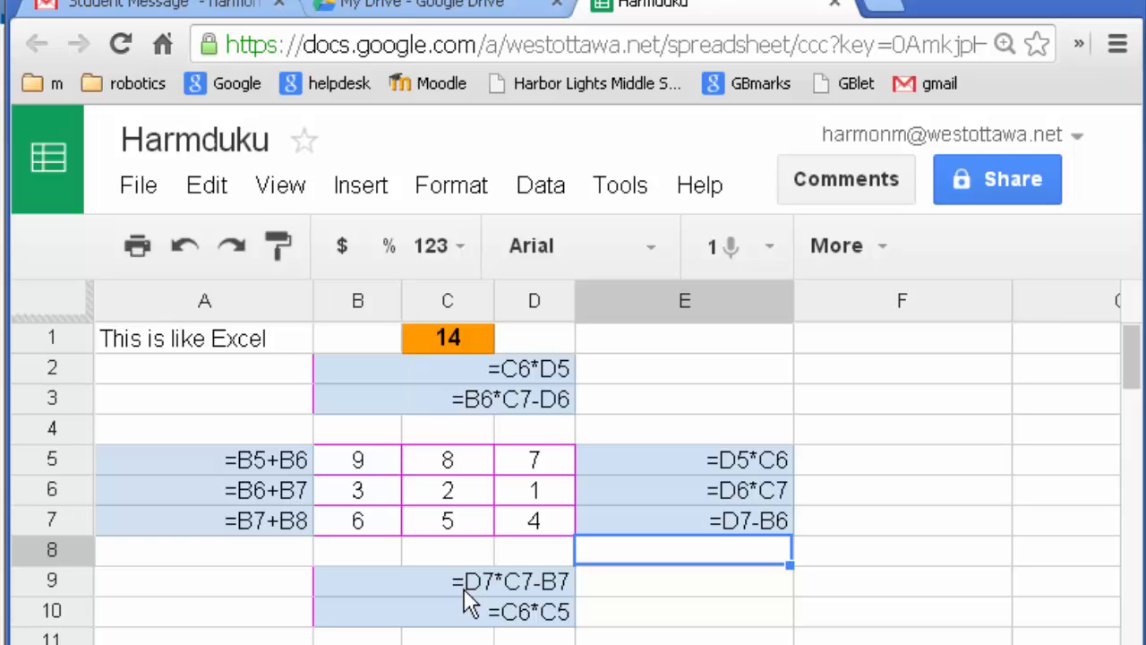
{"action": "key", "text": "ctrl+grave"}
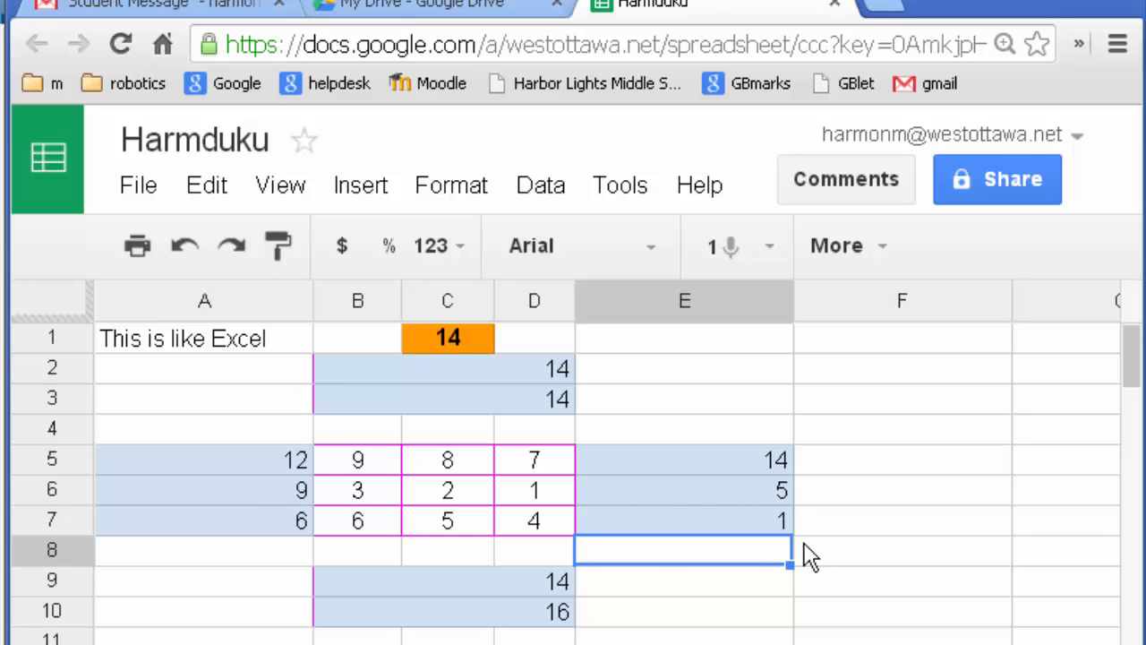
{"action": "left_click", "coordinate": [758, 464]}
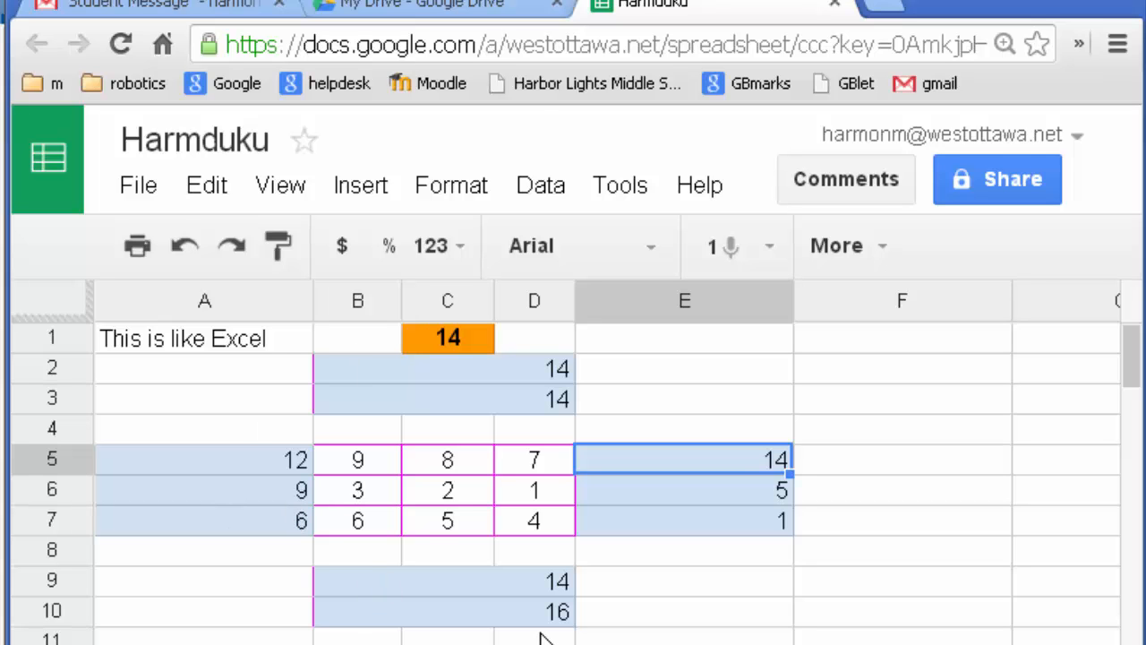
{"action": "key", "text": "ctrl+grave"}
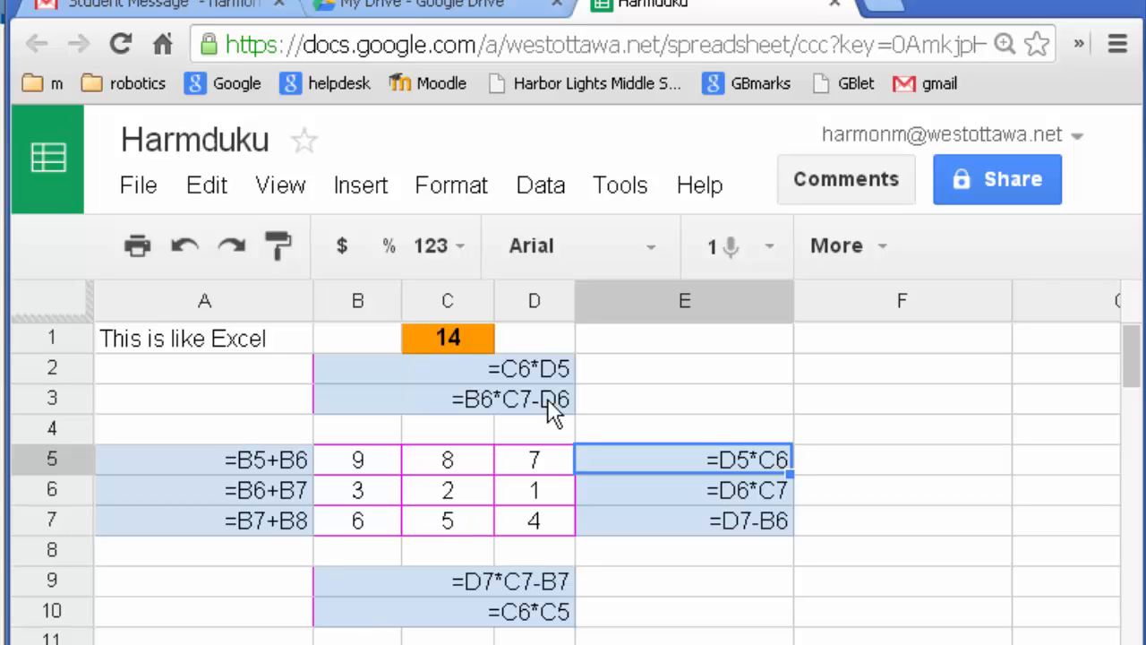
{"action": "key", "text": "ctrl+grave"}
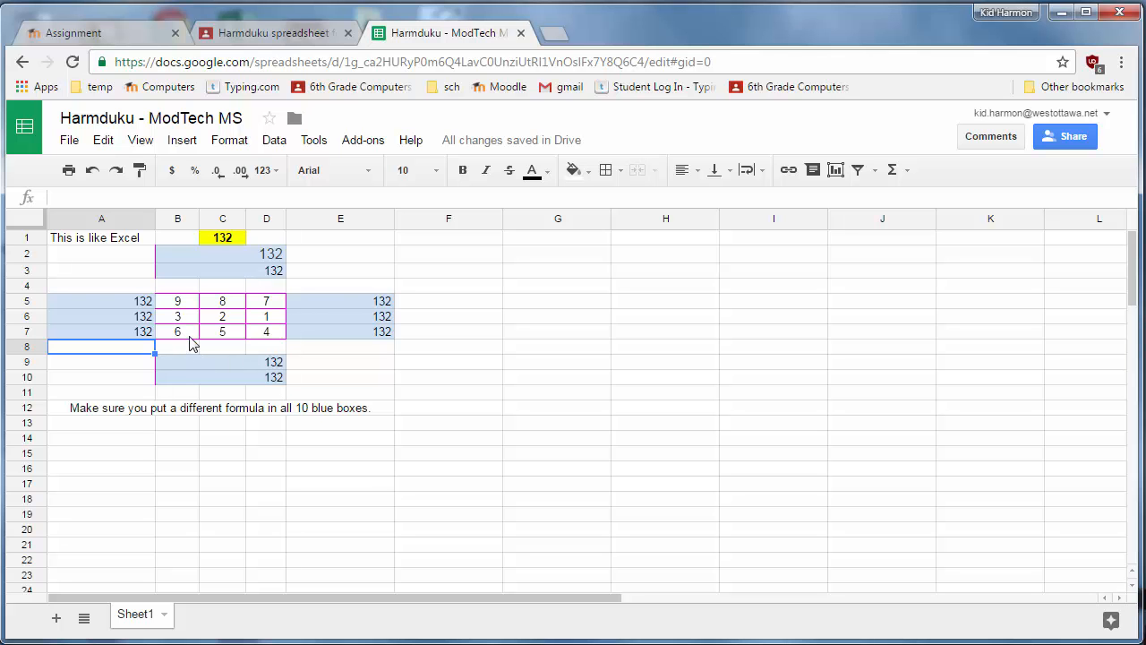
Step: Show the formulas in the completed Harmduku - ModTech MS sheet and return to its assignment page in Google Classroom
{"action": "key", "text": "ctrl+grave"}
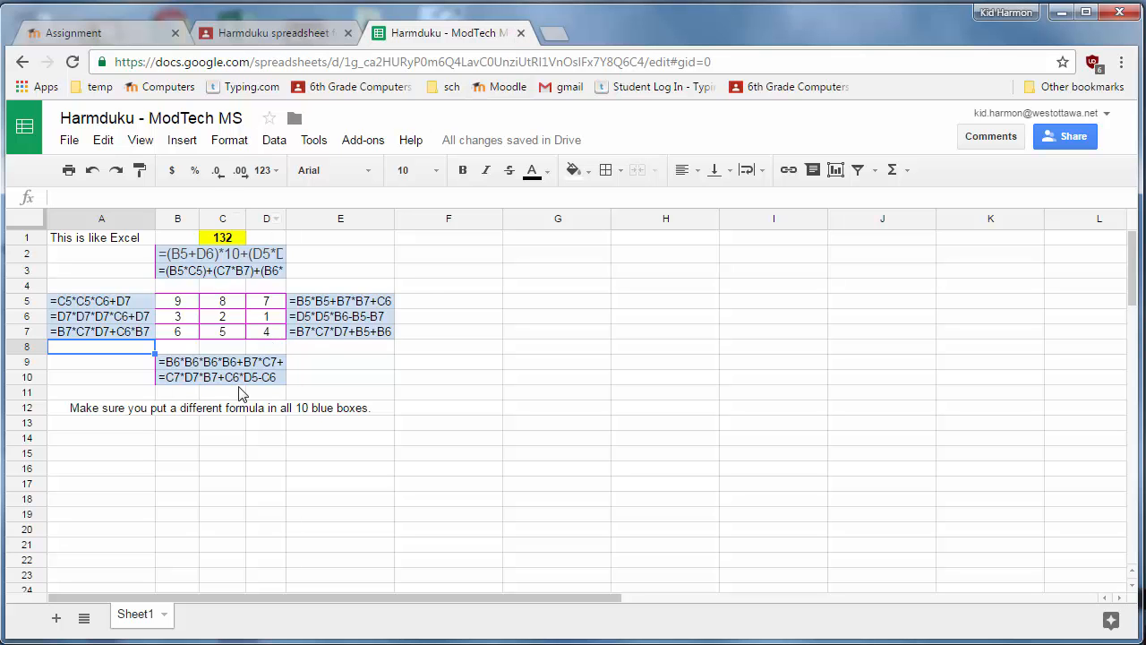
{"action": "left_click", "coordinate": [249, 36]}
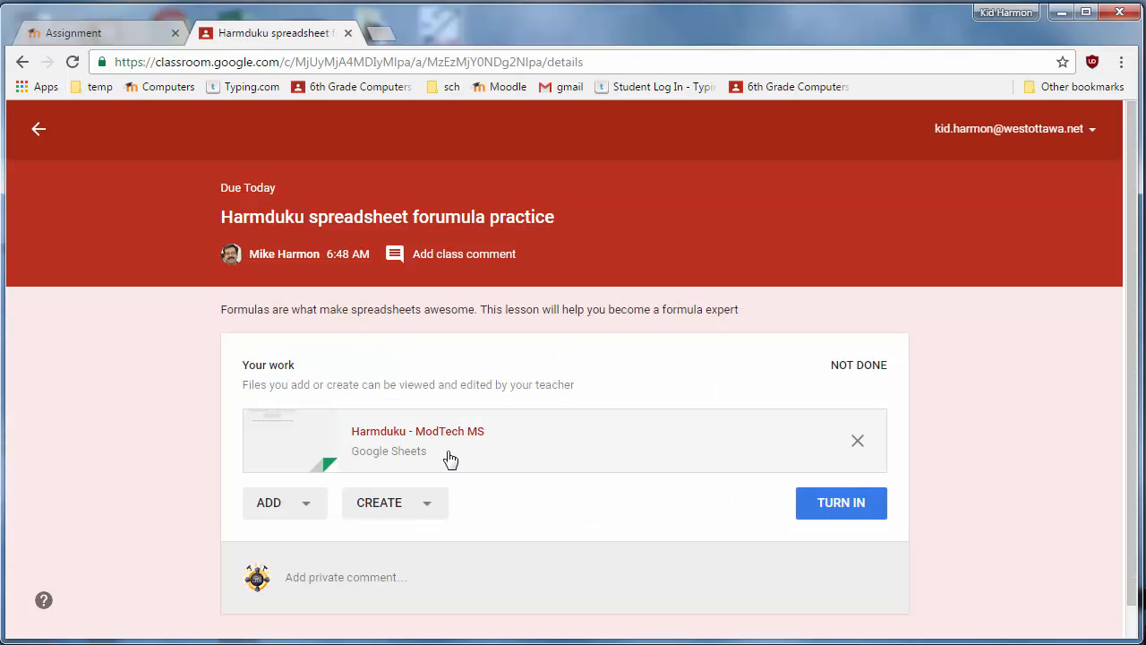
Step: Open and close the attached Harmduku - ModTech MS sheet, and turn in the Harmduku practice assignment in Google Classroom
{"action": "left_click", "coordinate": [555, 443]}
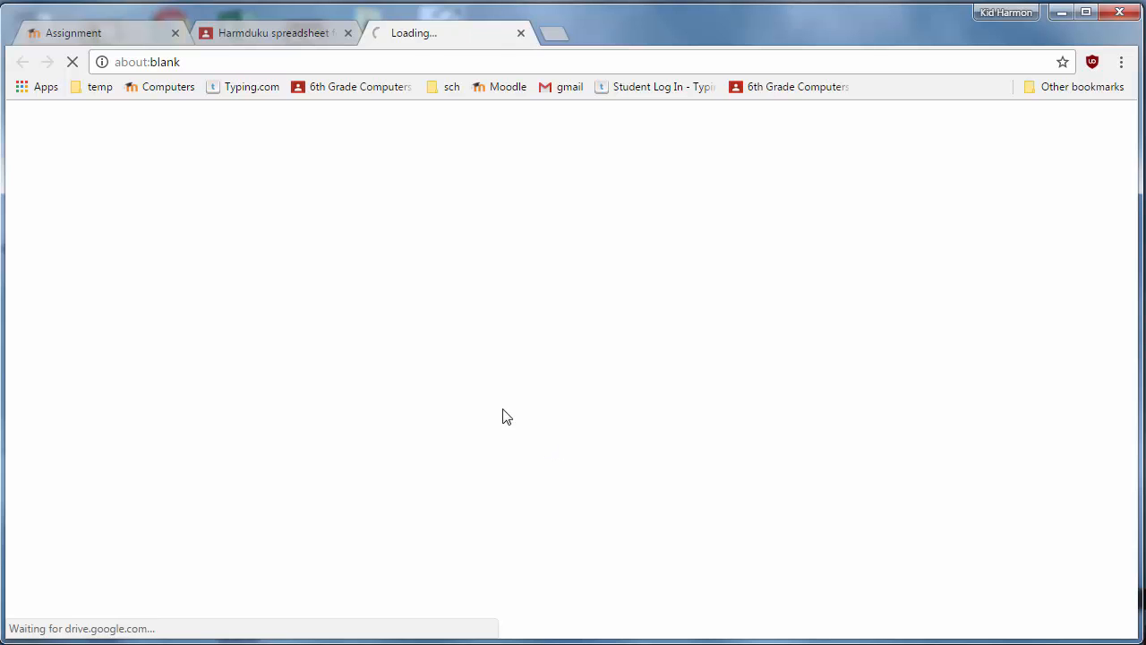
{"action": "left_click", "coordinate": [520, 33]}
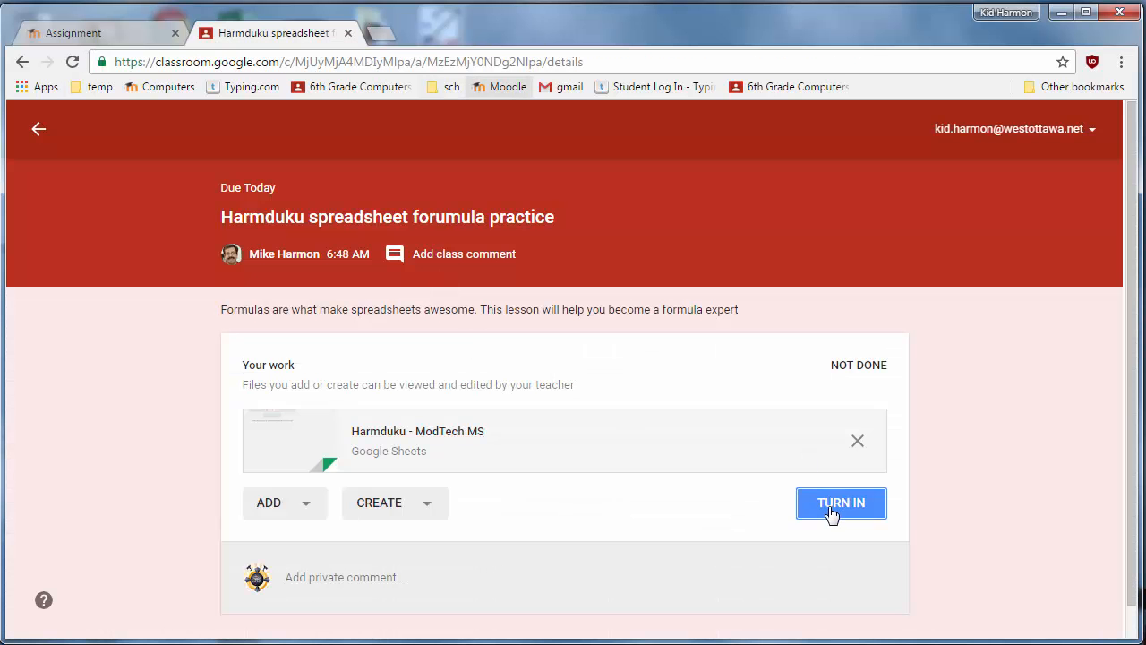
{"action": "left_click", "coordinate": [824, 500]}
{"action": "left_click", "coordinate": [749, 440]}
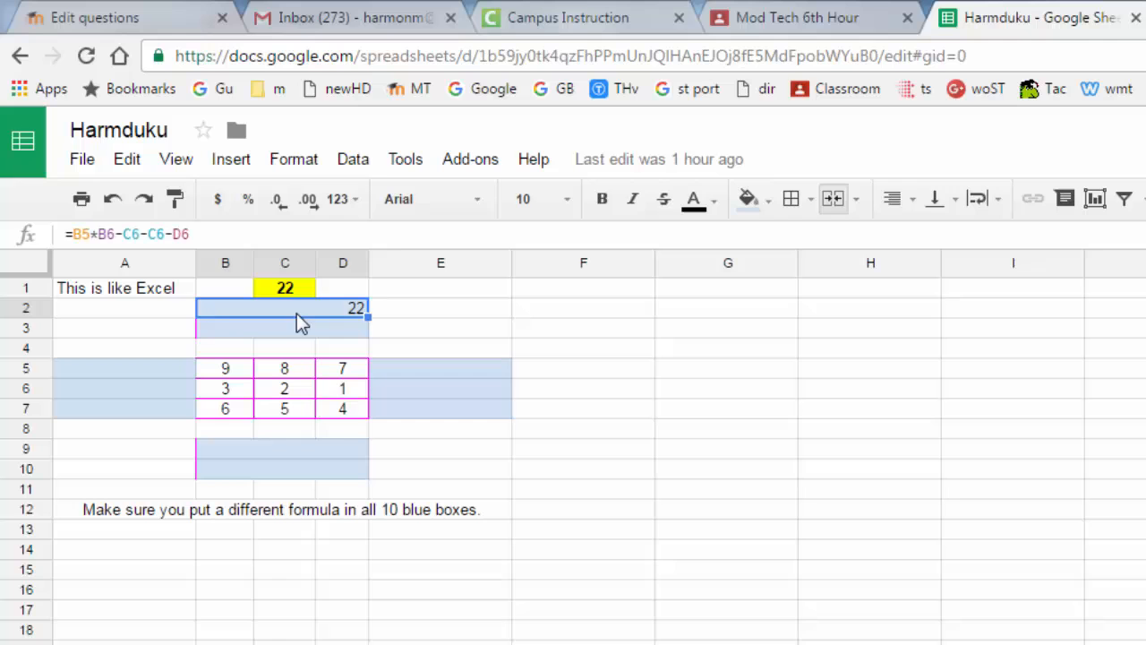
Step: In the Harmduku Google Sheet, set the target number in C1 to 14 and clear the old formula from B2
{"action": "left_click", "coordinate": [285, 288]}
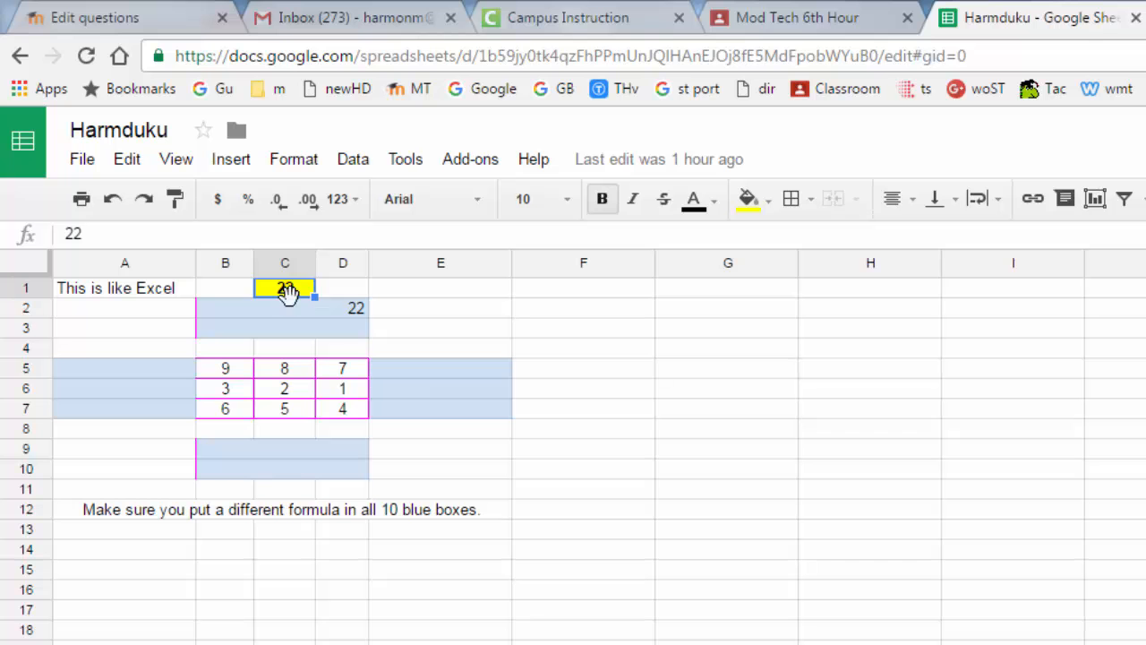
{"action": "type", "text": "14"}
{"action": "left_click", "coordinate": [356, 311]}
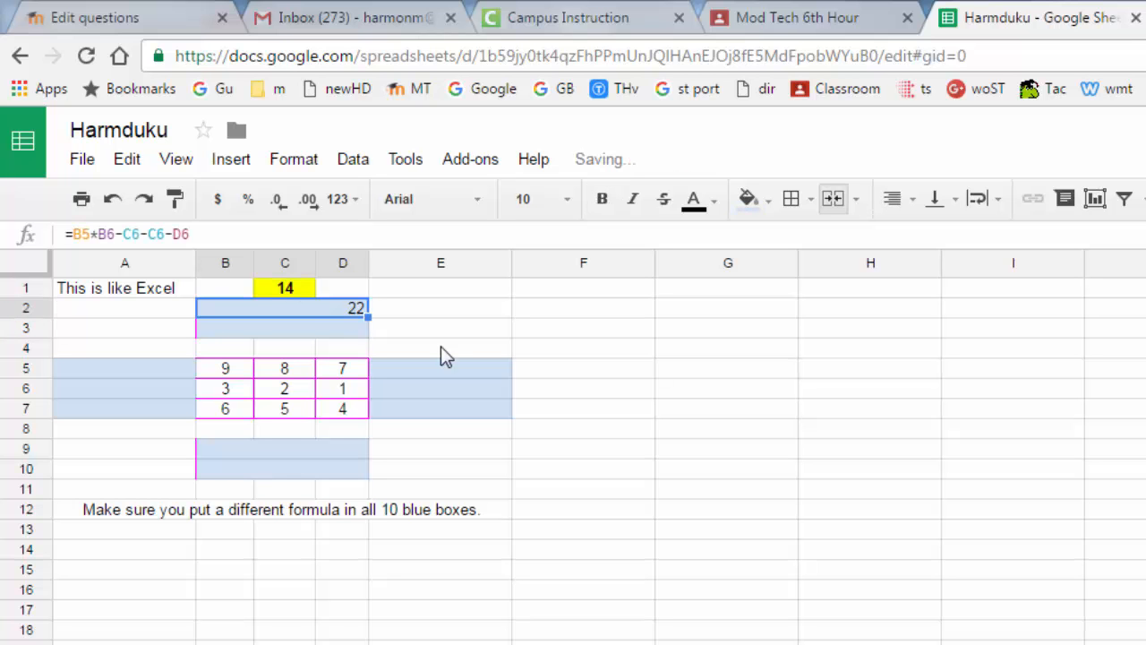
{"action": "key", "text": "Delete"}
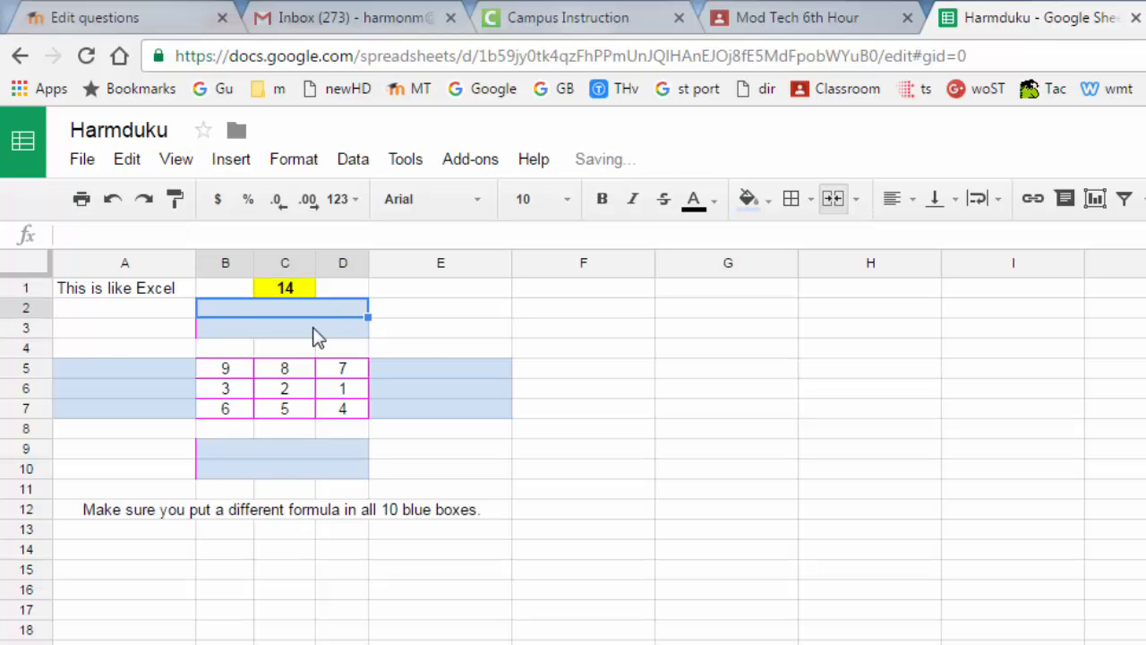
Step: Enter the formula =B6*C7-D6 in the blue cell B2 using cell references and check it
{"action": "type", "text": "="}
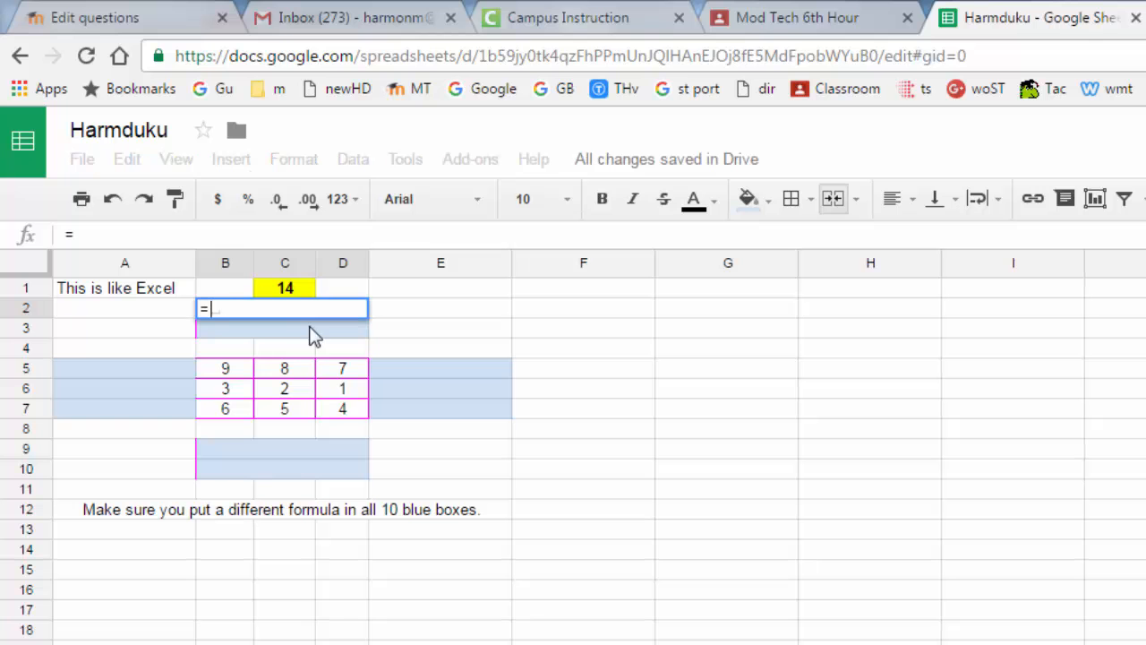
{"action": "left_click", "coordinate": [222, 392]}
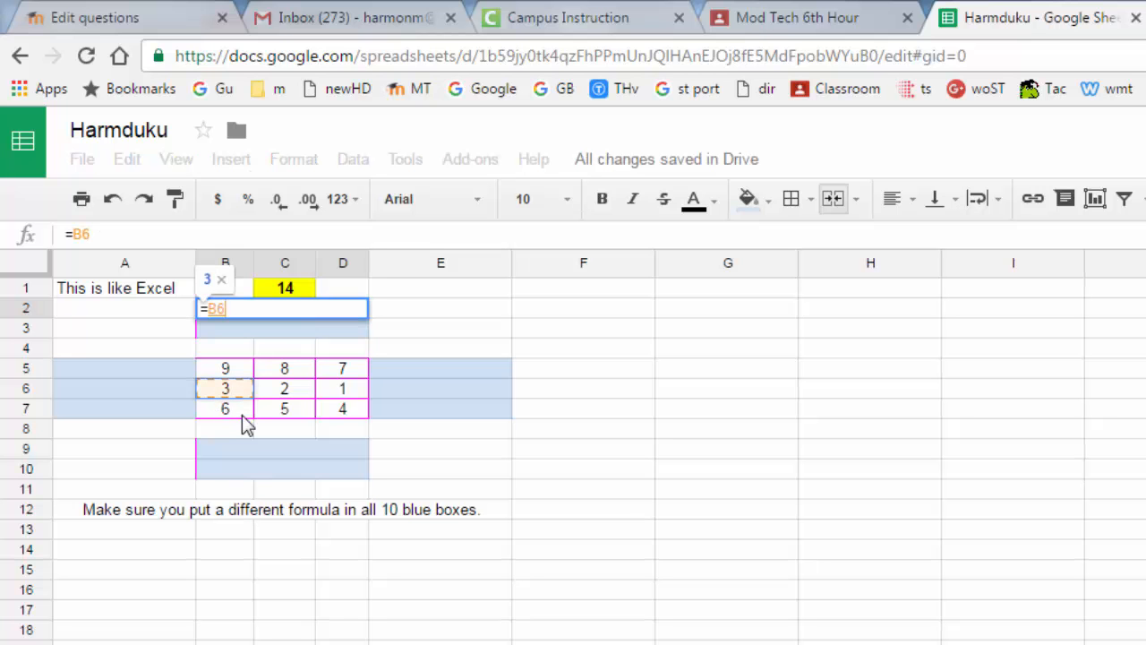
{"action": "type", "text": "*"}
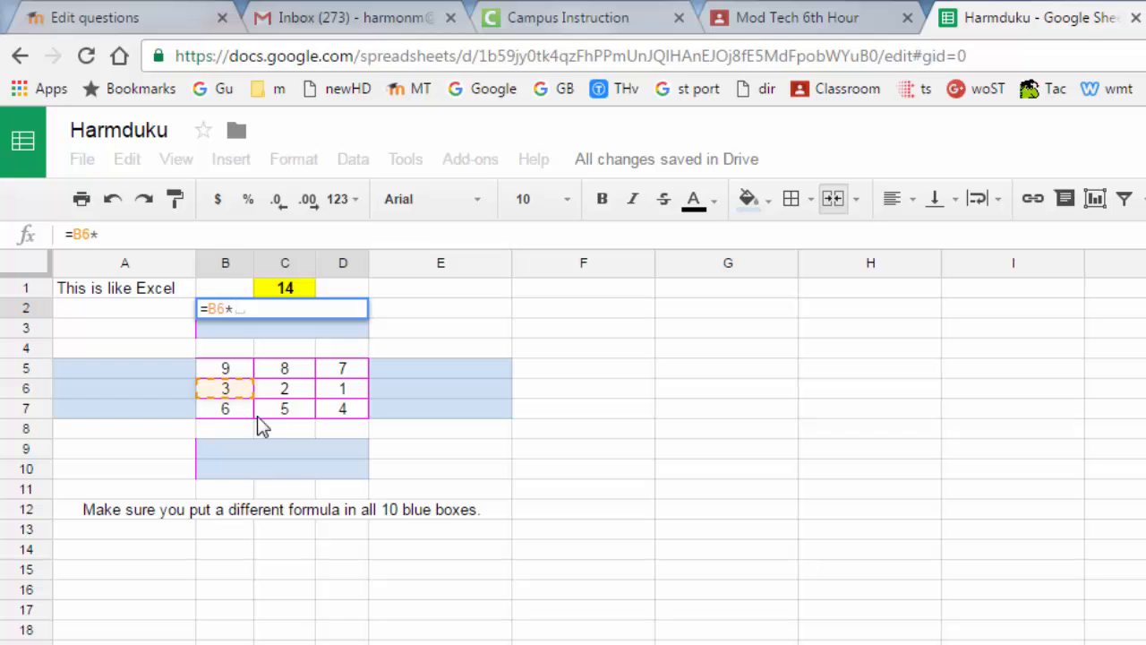
{"action": "left_click", "coordinate": [283, 412]}
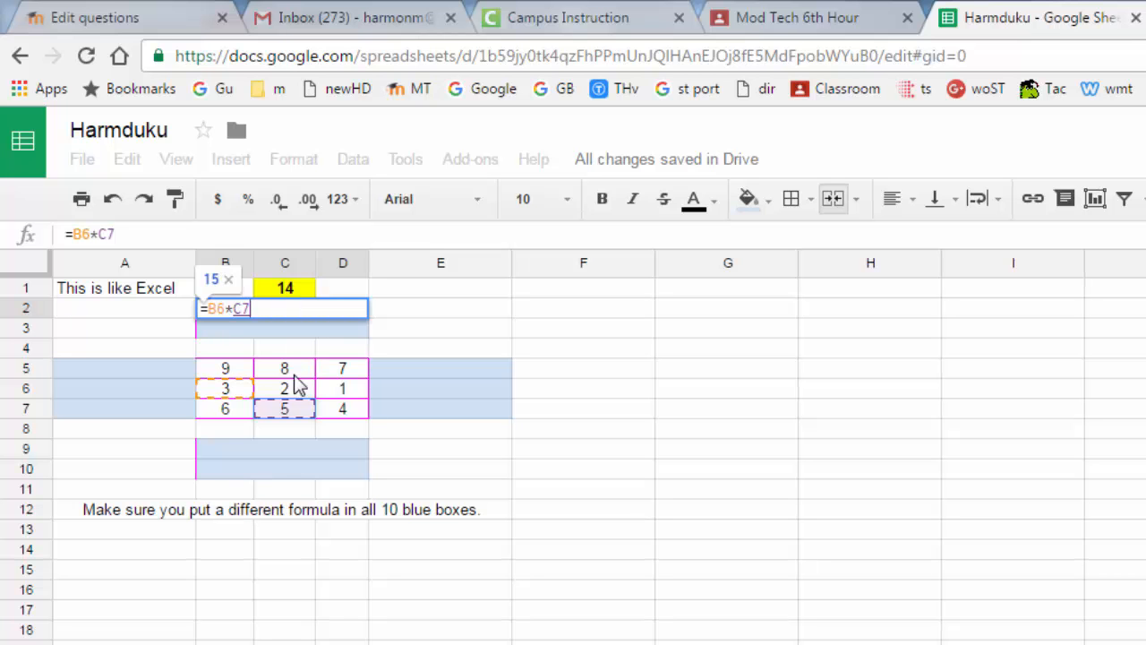
{"action": "type", "text": "-"}
{"action": "left_click", "coordinate": [346, 394]}
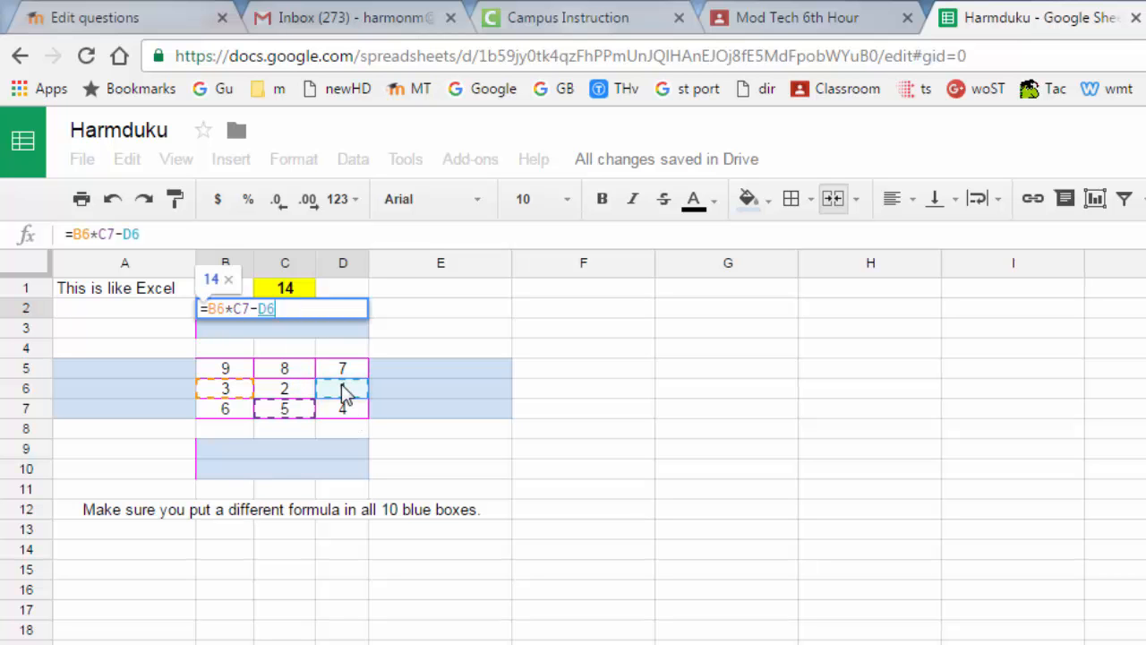
{"action": "key", "text": "Return"}
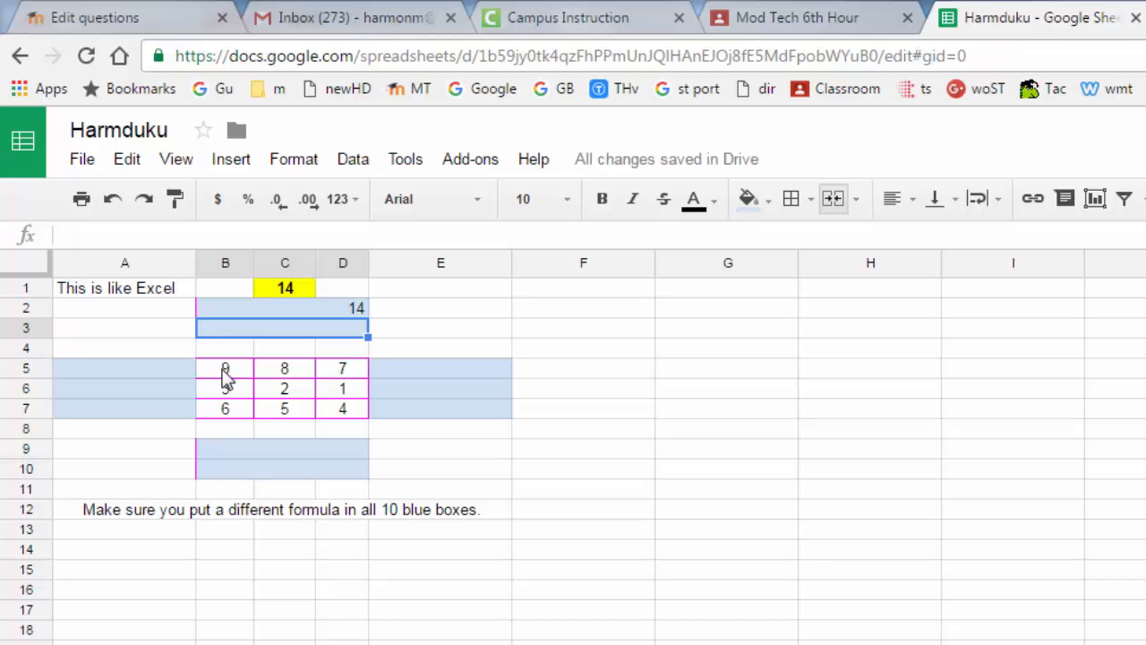
{"action": "left_click", "coordinate": [225, 372]}
{"action": "left_click", "coordinate": [242, 315]}
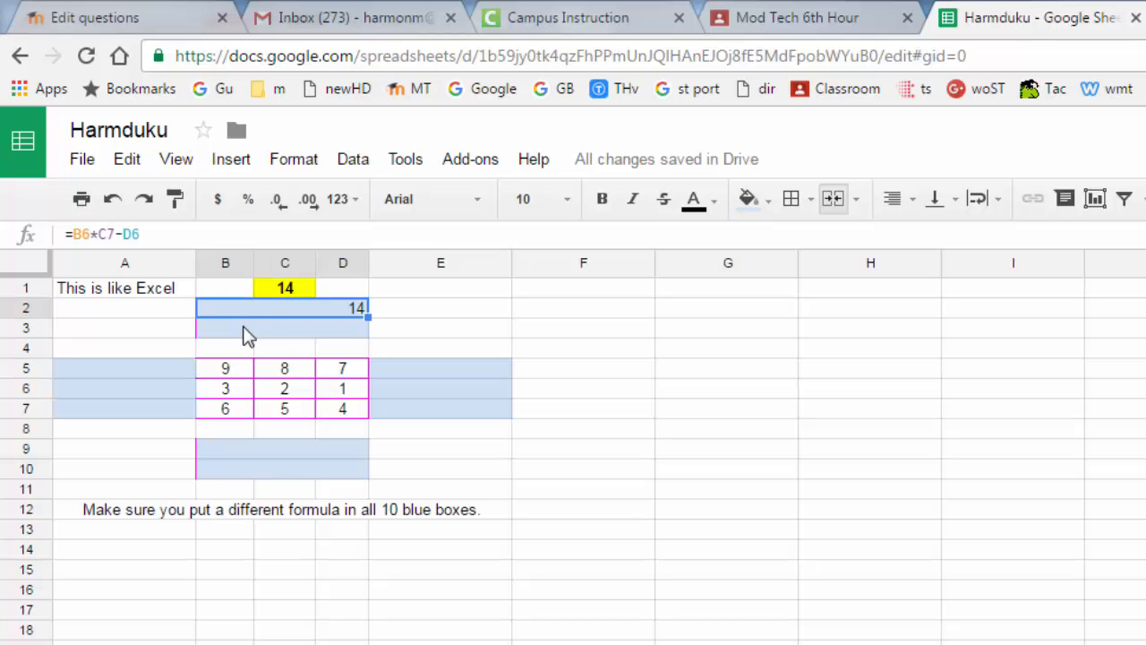
Step: Enter the formula =B5*D5-C7*C5-B7-D6-C6 in the blue cell B3 using cell references from the number grid
{"action": "left_click", "coordinate": [243, 329]}
{"action": "type", "text": "="}
{"action": "left_click", "coordinate": [226, 371]}
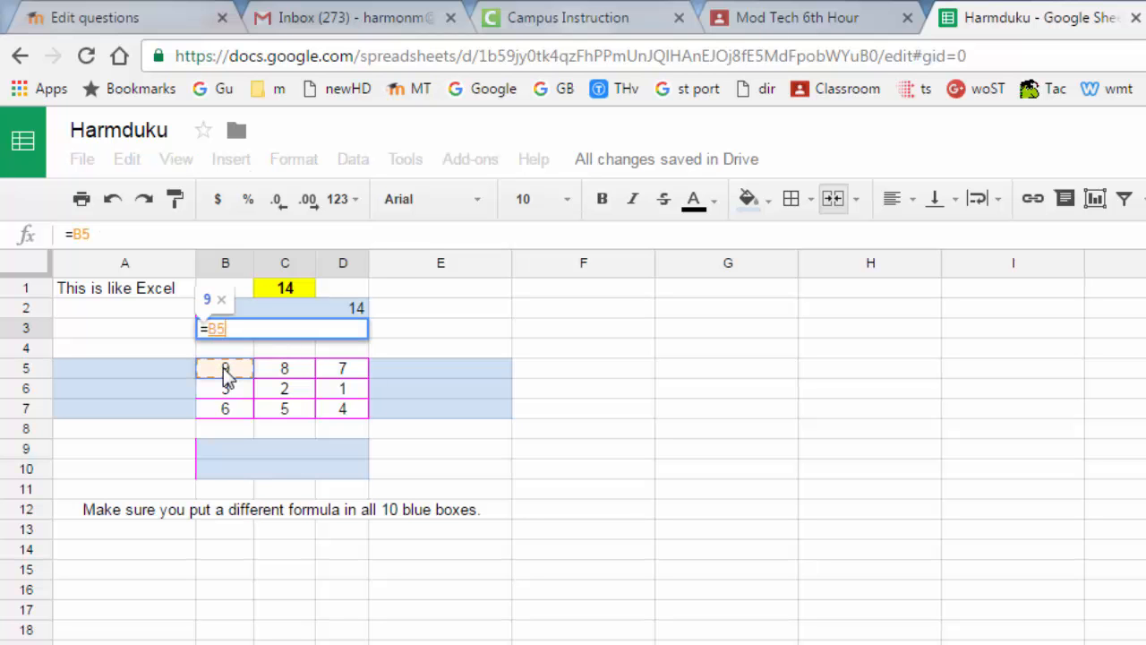
{"action": "type", "text": "*"}
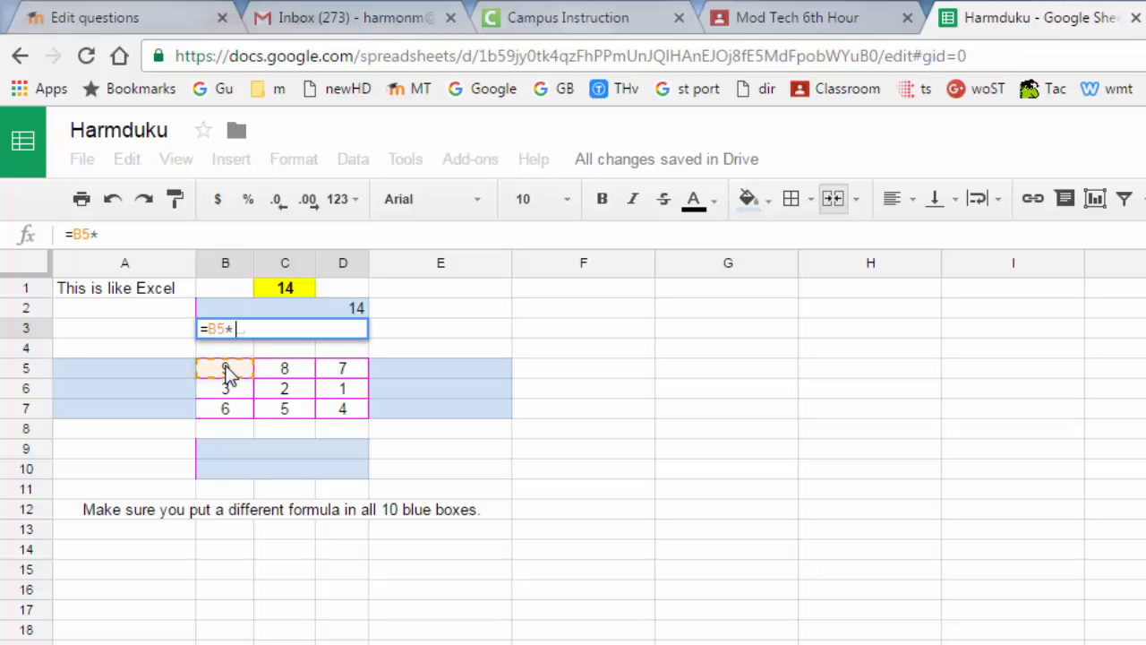
{"action": "left_click", "coordinate": [347, 376]}
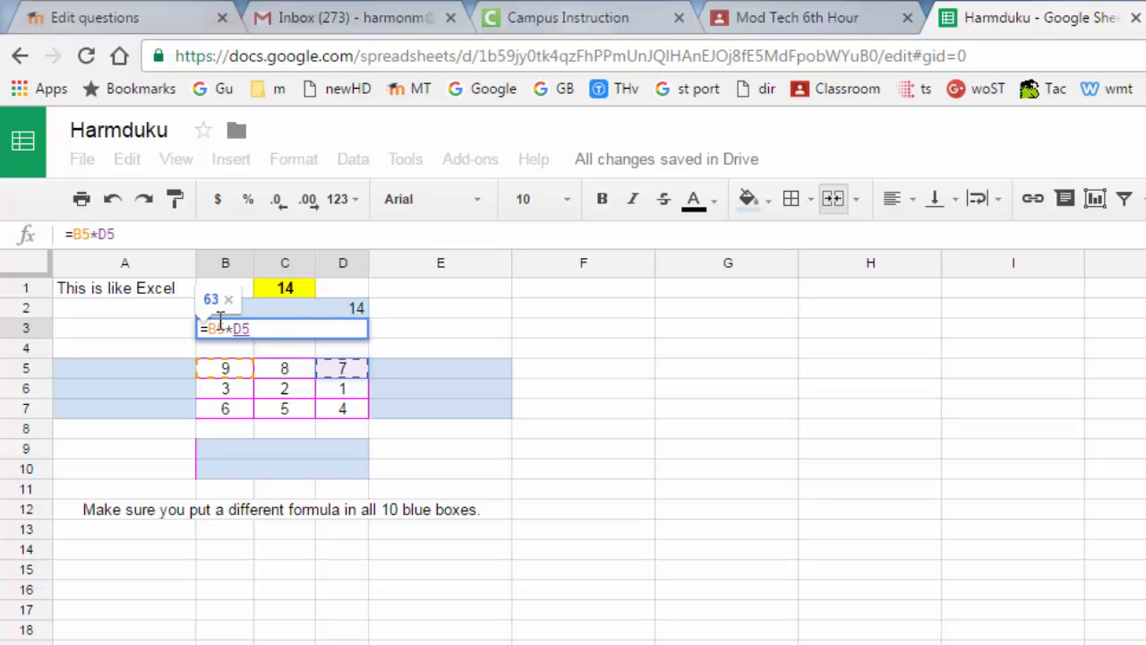
{"action": "type", "text": "-"}
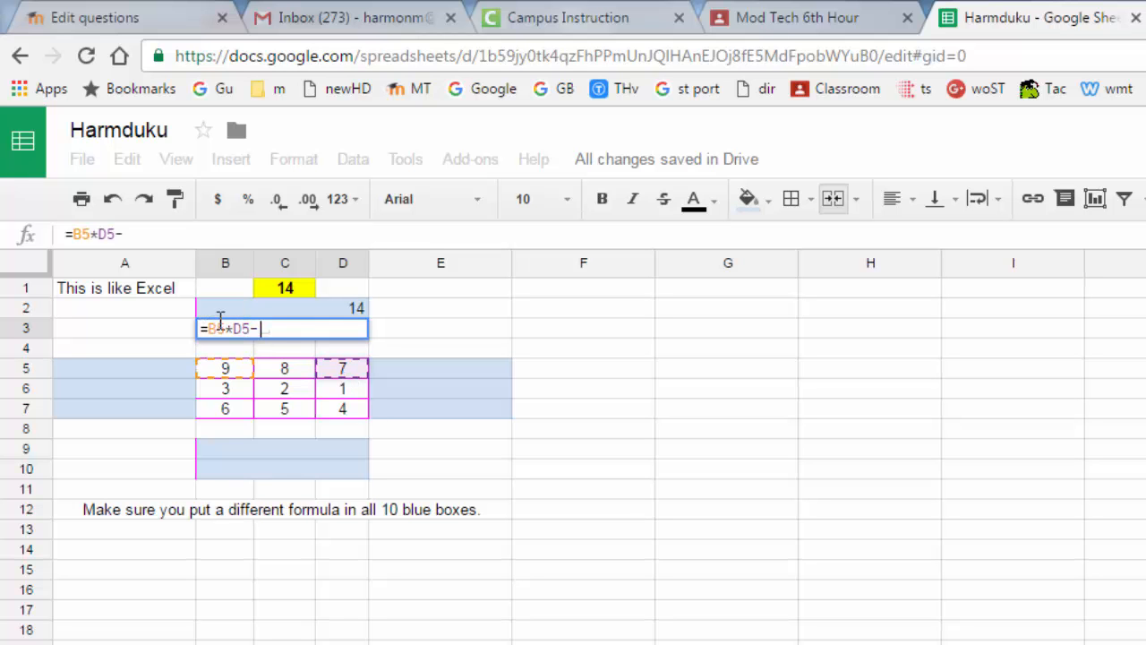
{"action": "left_click", "coordinate": [285, 411]}
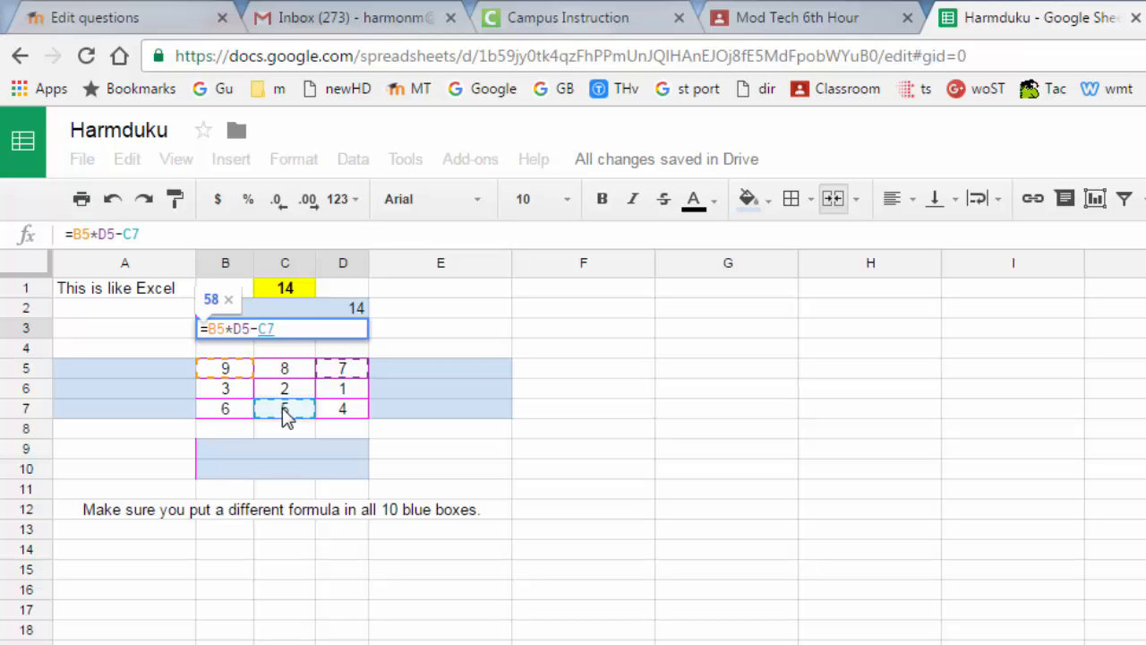
{"action": "type", "text": "*"}
{"action": "left_click", "coordinate": [284, 368]}
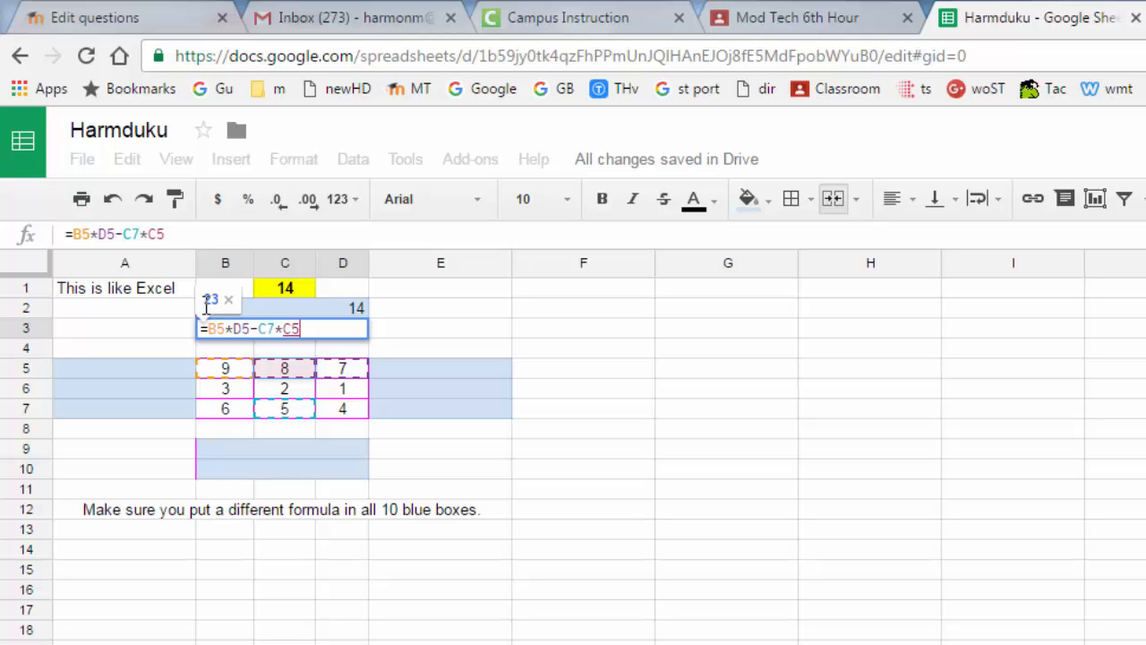
{"action": "type", "text": "-"}
{"action": "left_click", "coordinate": [220, 412]}
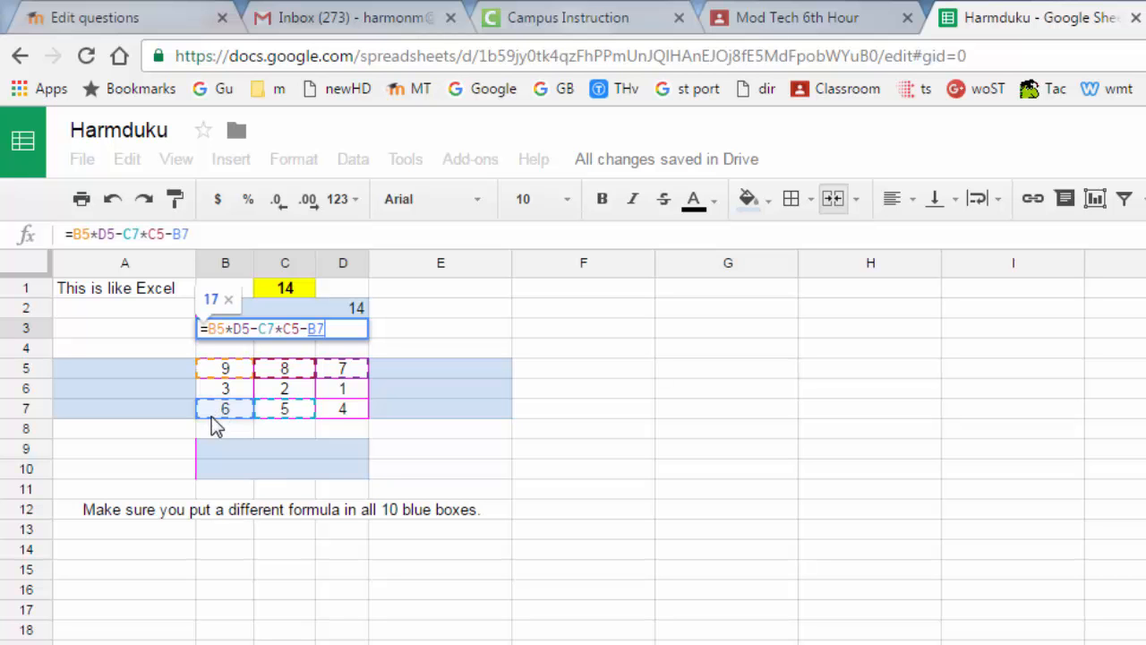
{"action": "type", "text": "-"}
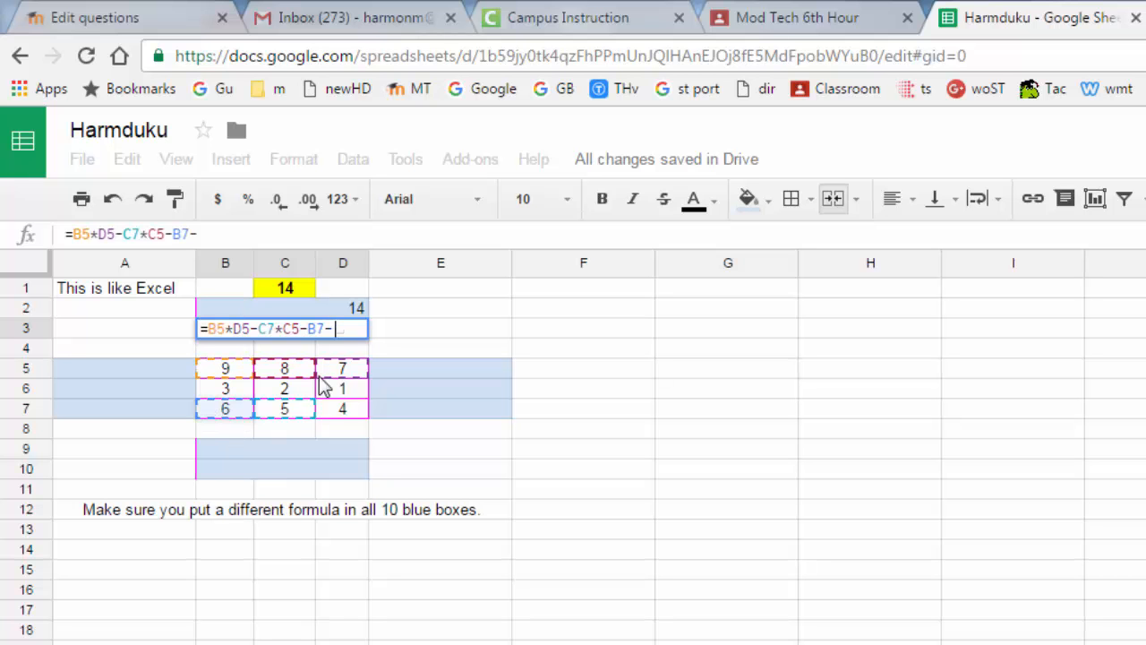
{"action": "left_click", "coordinate": [341, 391]}
{"action": "type", "text": "-"}
{"action": "left_click", "coordinate": [298, 395]}
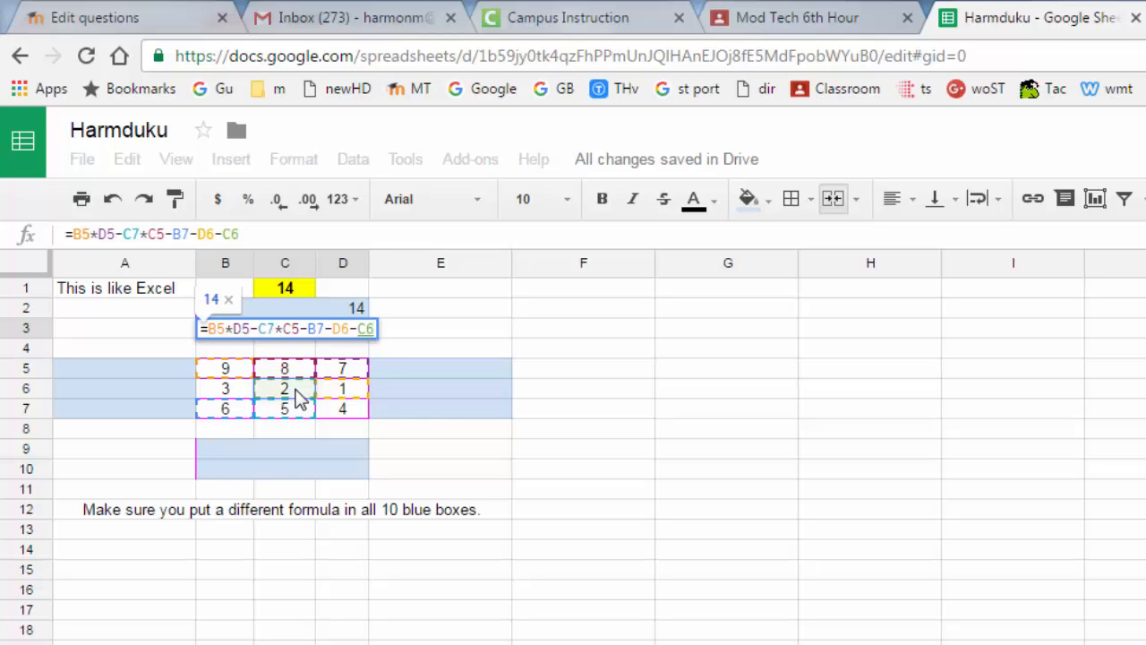
{"action": "key", "text": "Return"}
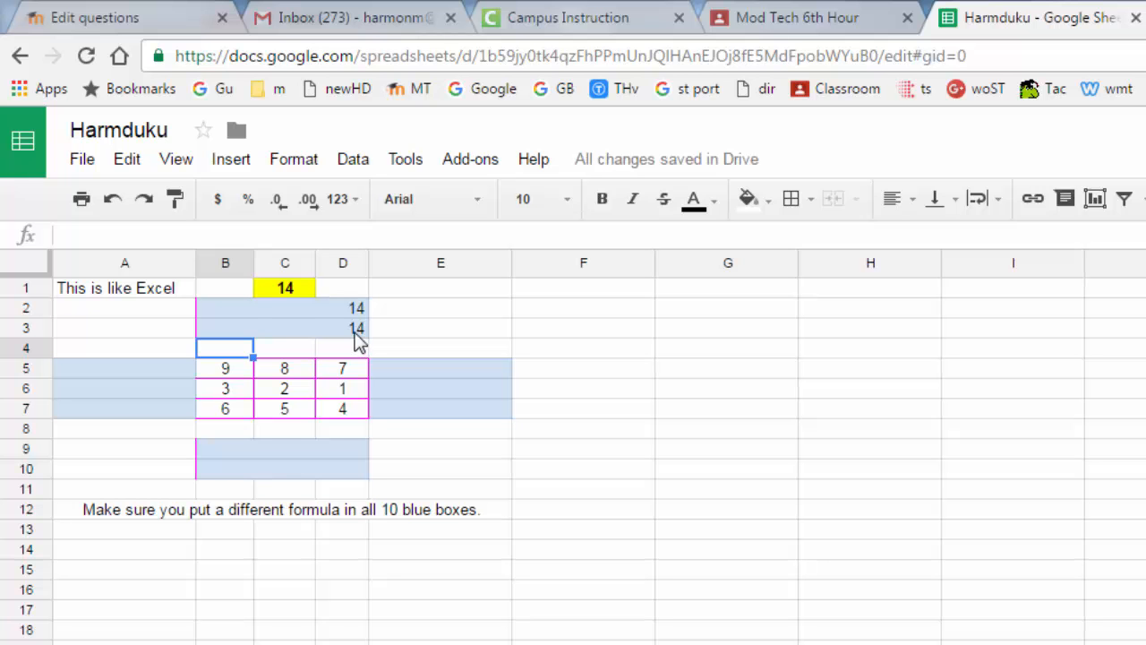
Step: Switch the sheet to formula view to compare the formulas in B2 and B3
{"action": "key", "text": "ctrl+grave"}
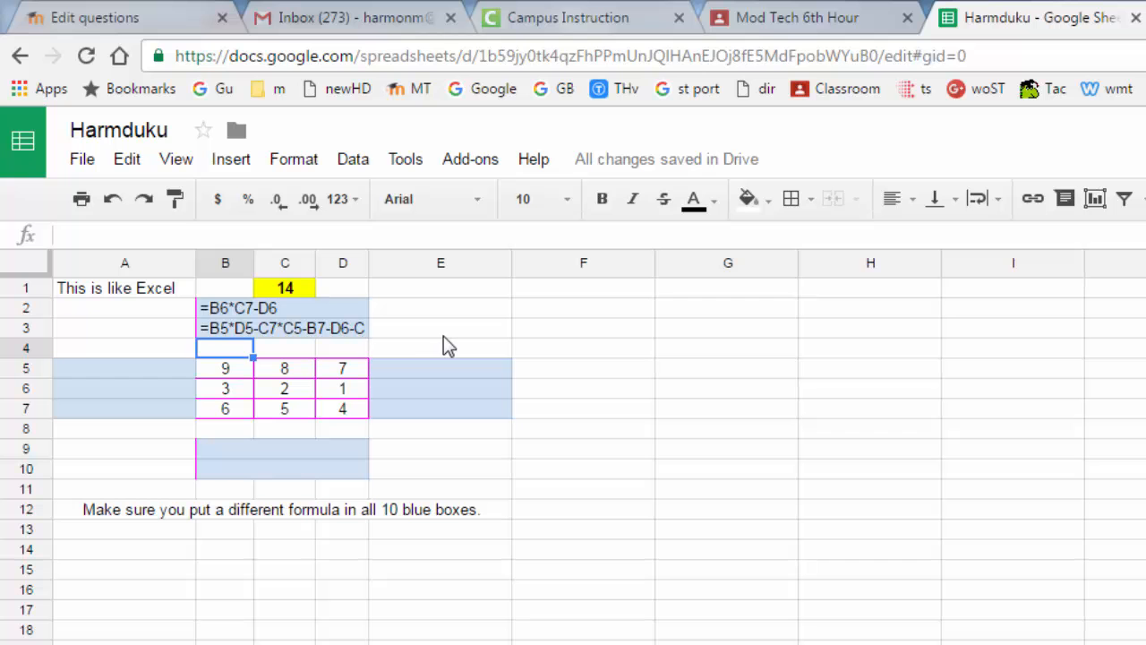
{"action": "left_click", "coordinate": [417, 354]}
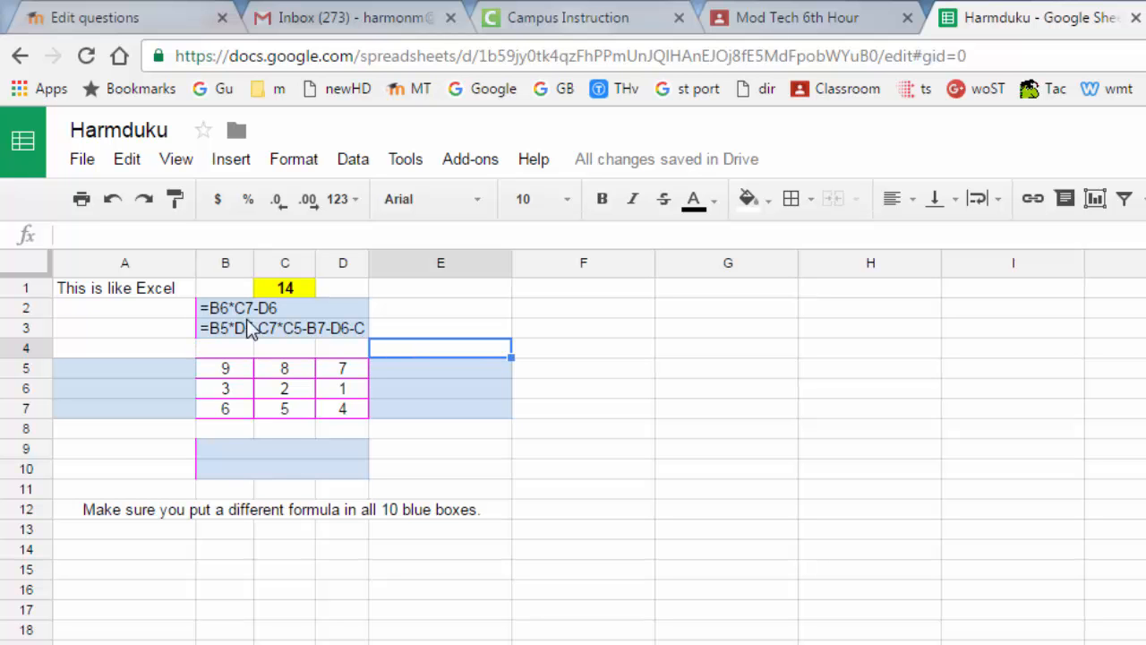